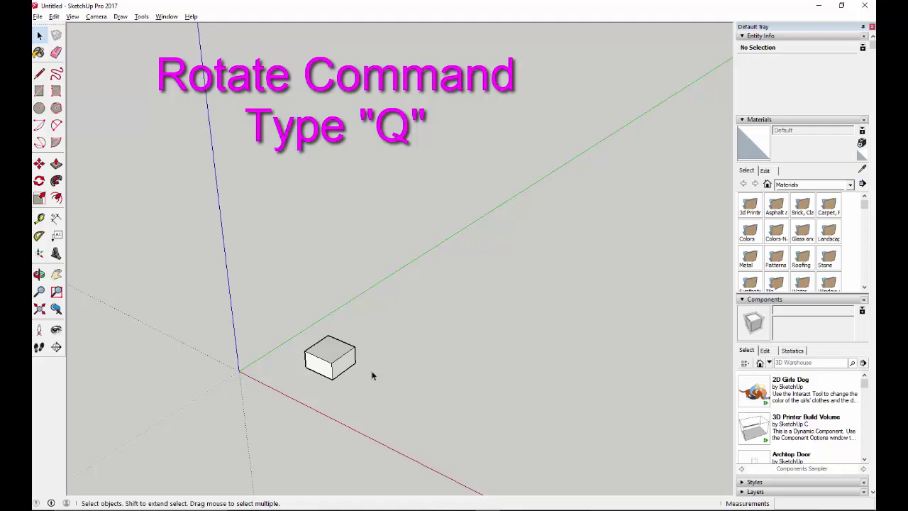
- Try to rotate only the front face of the box about its centre without selecting the rest of the box
key(q)
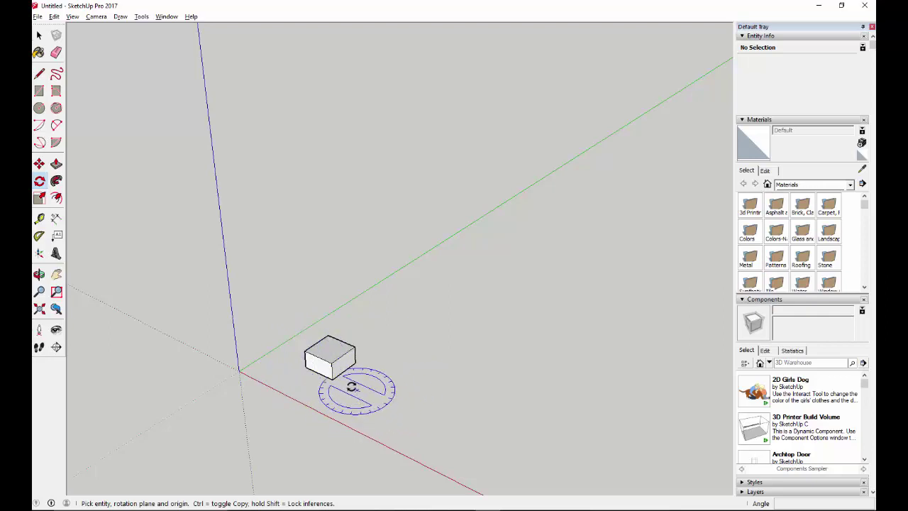
scroll(361, 395, up, 5)
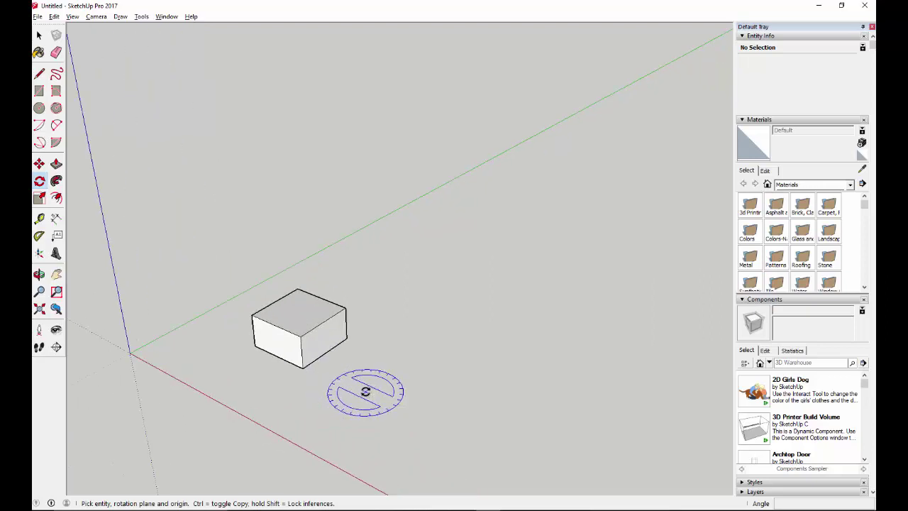
scroll(365, 392, up, 2)
scroll(365, 393, up, 2)
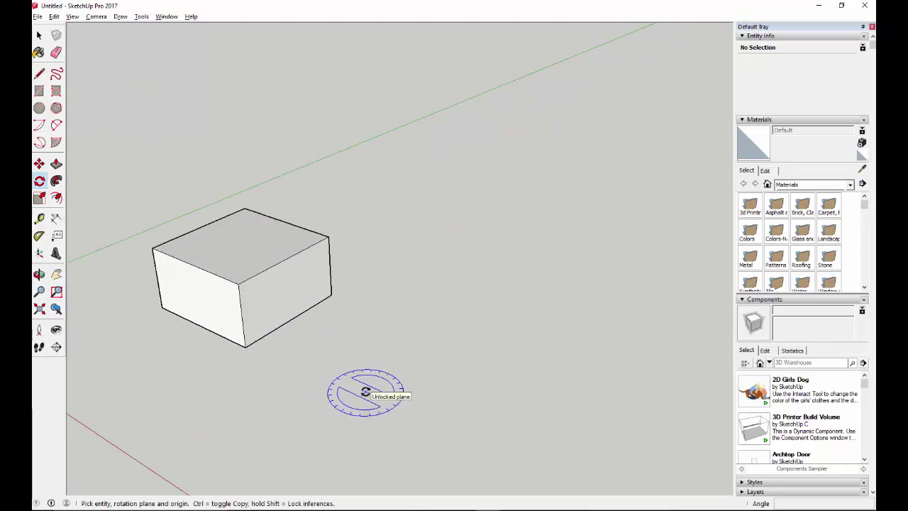
scroll(360, 391, down, 1)
scroll(359, 389, down, 1)
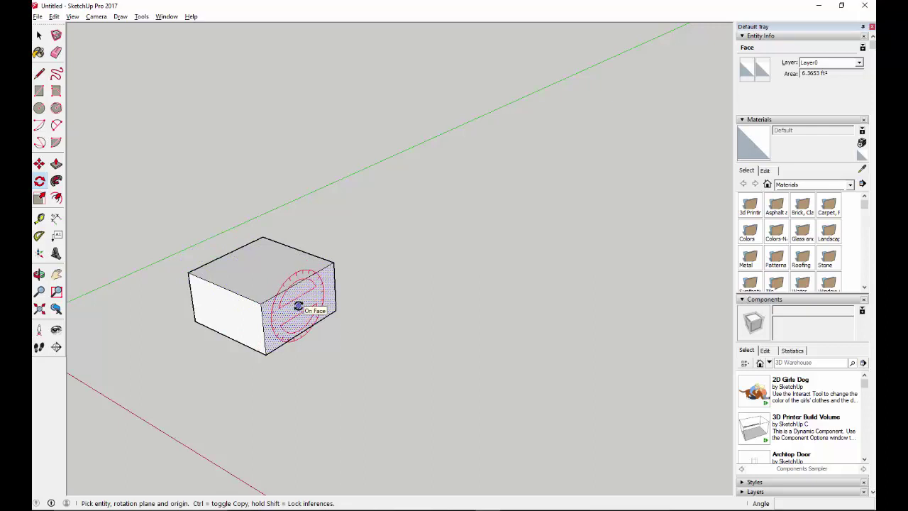
click(224, 313)
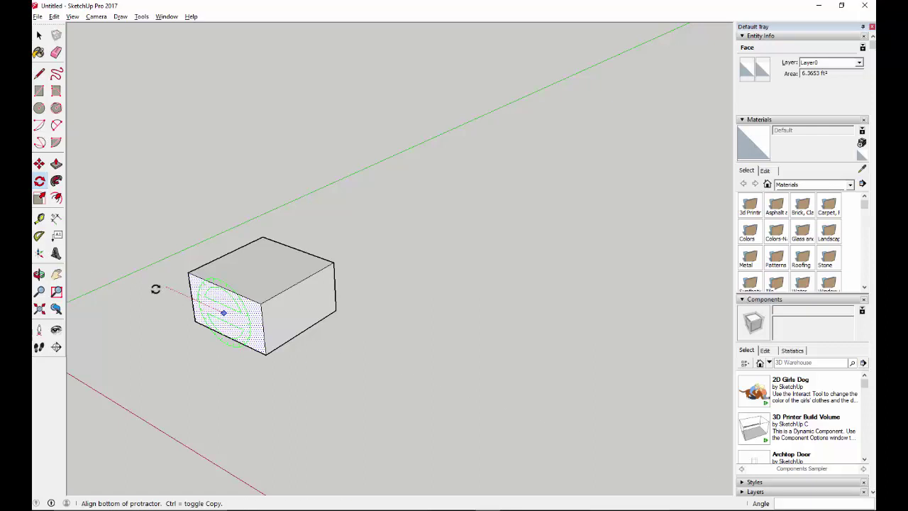
click(154, 290)
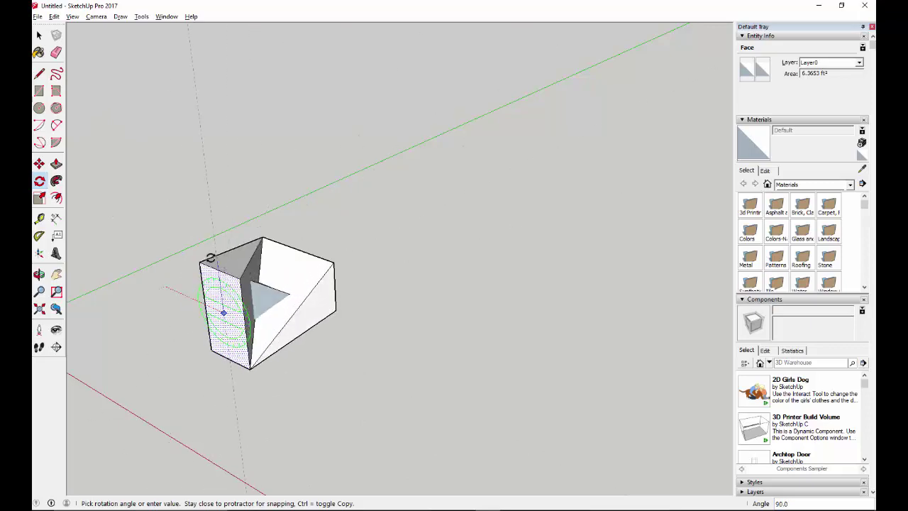
key(o)
drag(240, 282, 393, 375)
key(q)
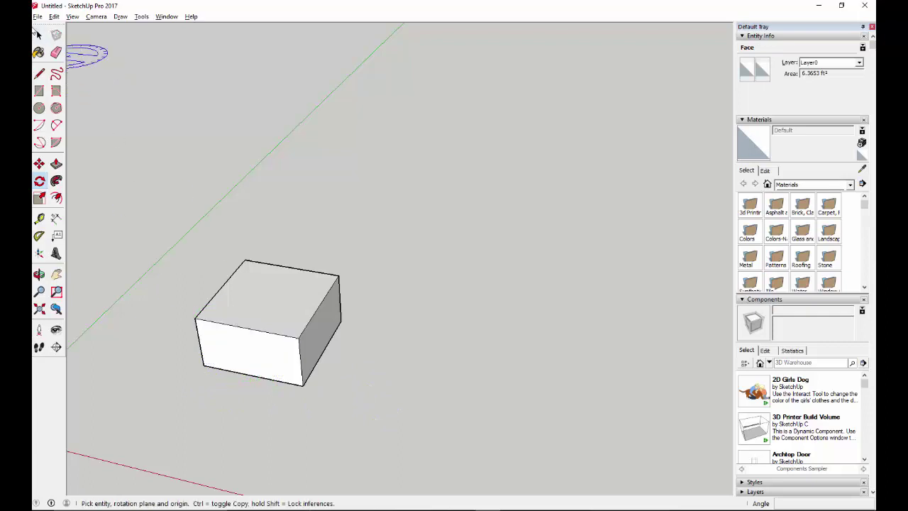
- Select the whole box and rotate it 45 degrees in the plane of its front face
key(space)
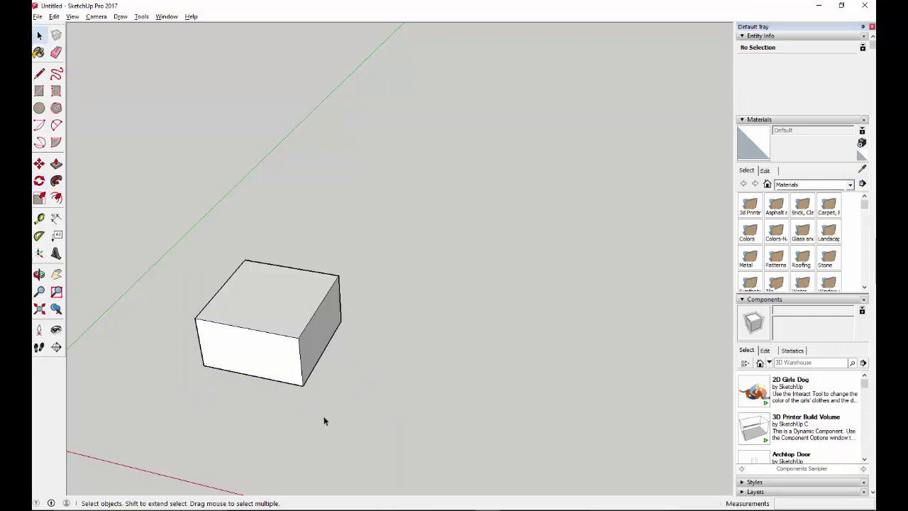
triple_click(272, 357)
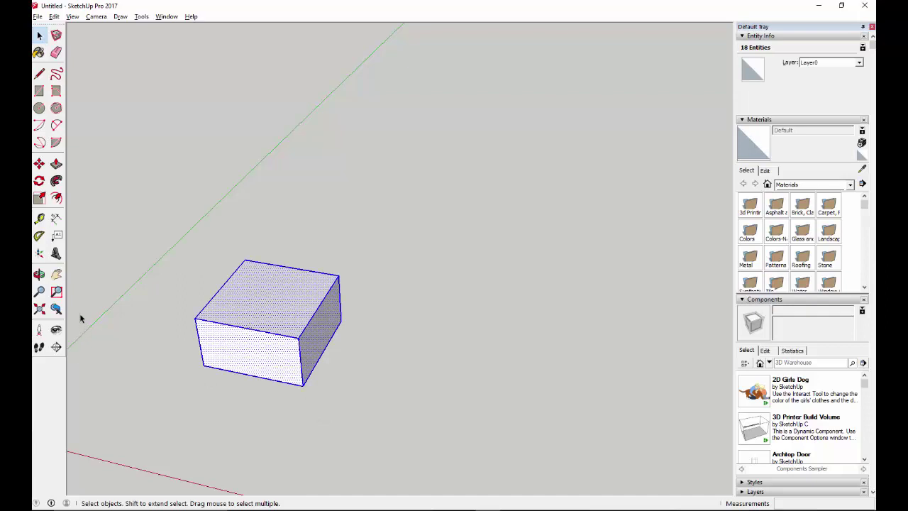
key(q)
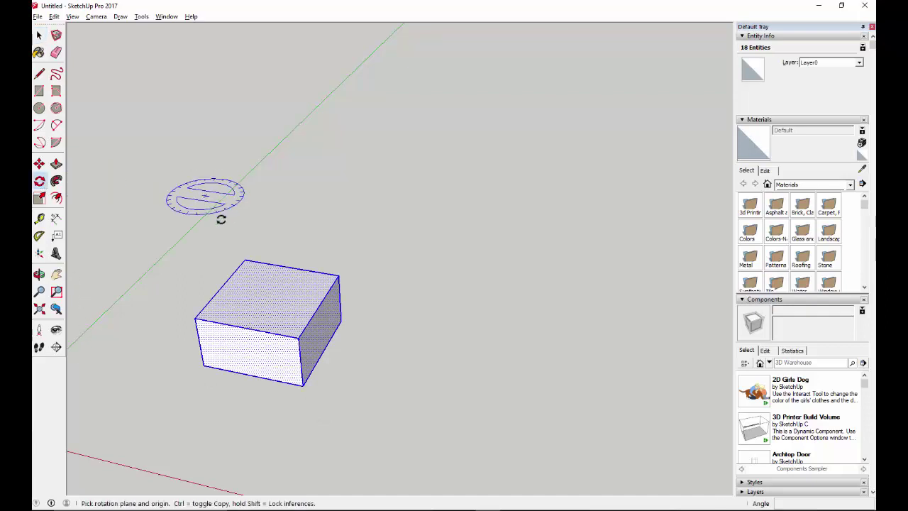
click(244, 355)
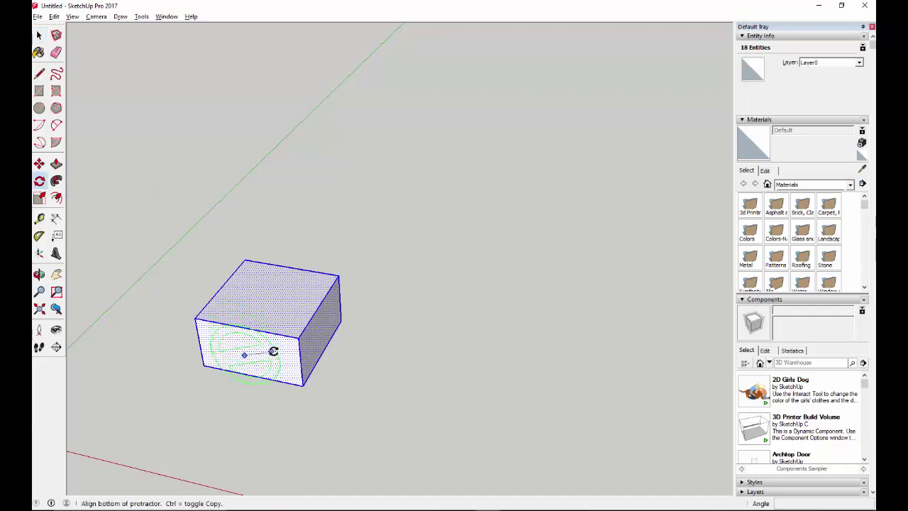
click(421, 344)
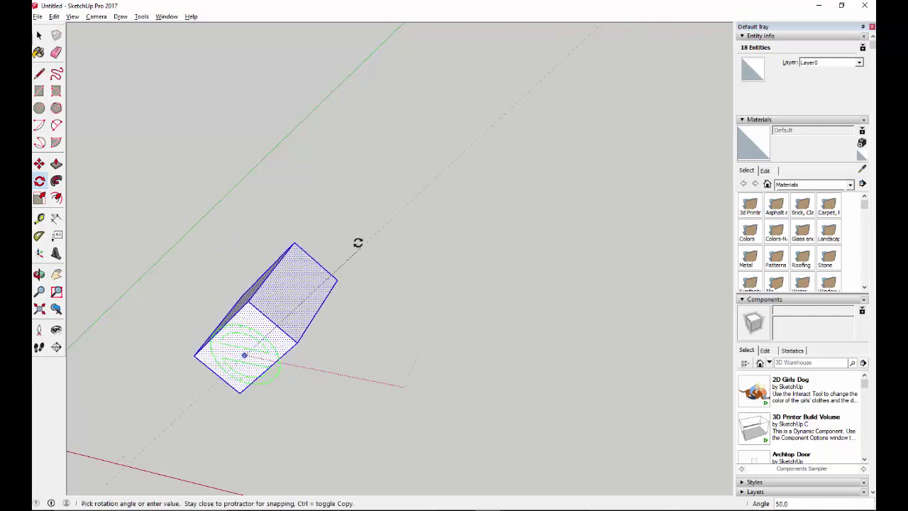
click(372, 276)
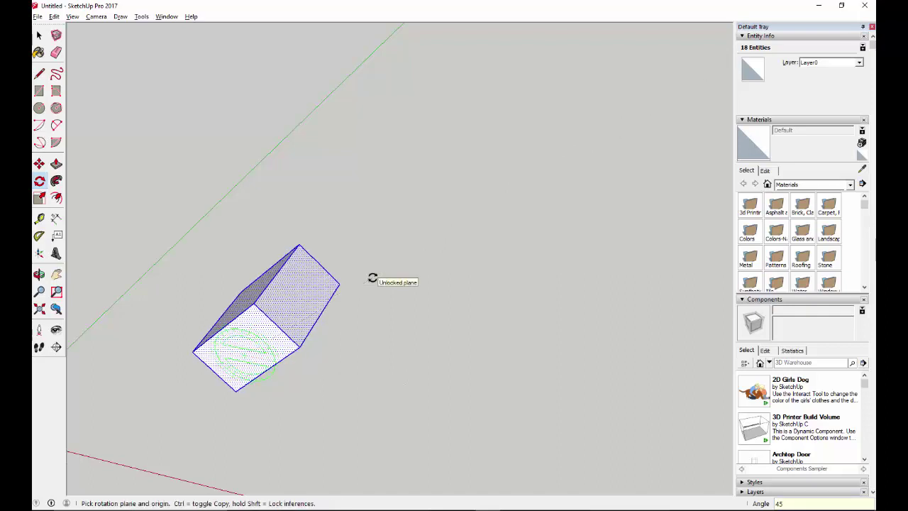
- Rotate the tilted box a further 45 degrees about its front face so it stands upright
mouse_move(274, 348)
middle_down()
mouse_move(341, 326)
mouse_move(384, 214)
mouse_move(430, 218)
mouse_move(442, 192)
mouse_move(452, 225)
mouse_move(438, 291)
mouse_move(260, 357)
middle_up()
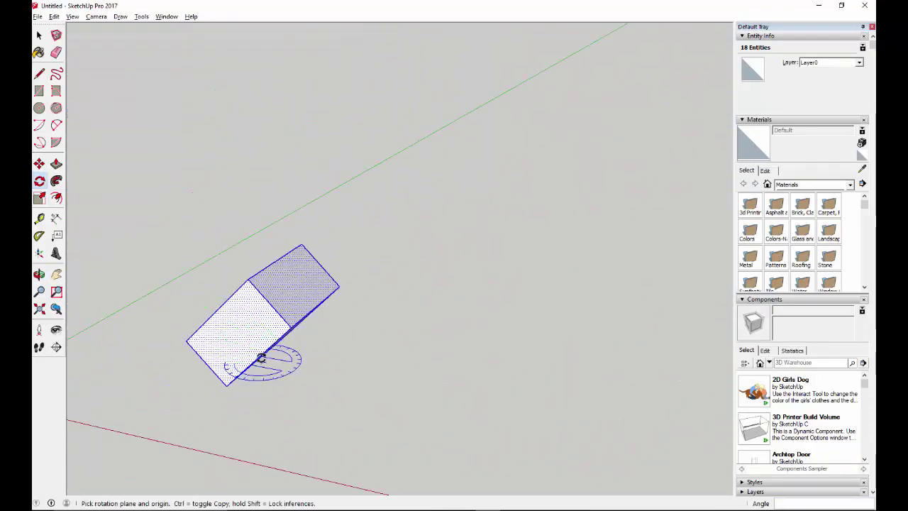
click(237, 332)
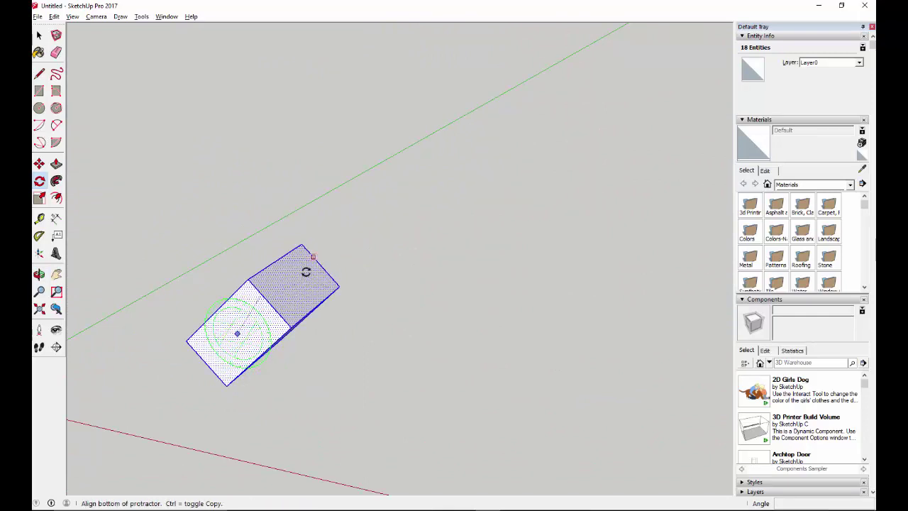
click(380, 372)
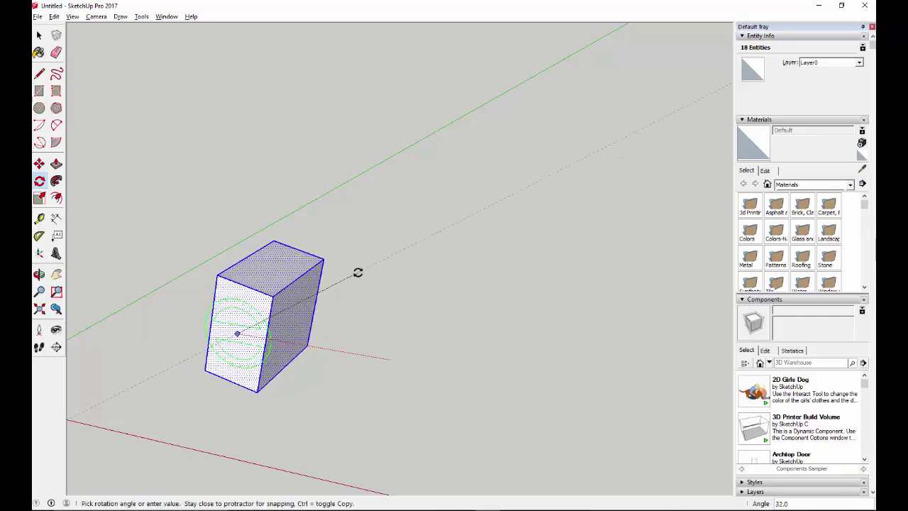
key(Escape)
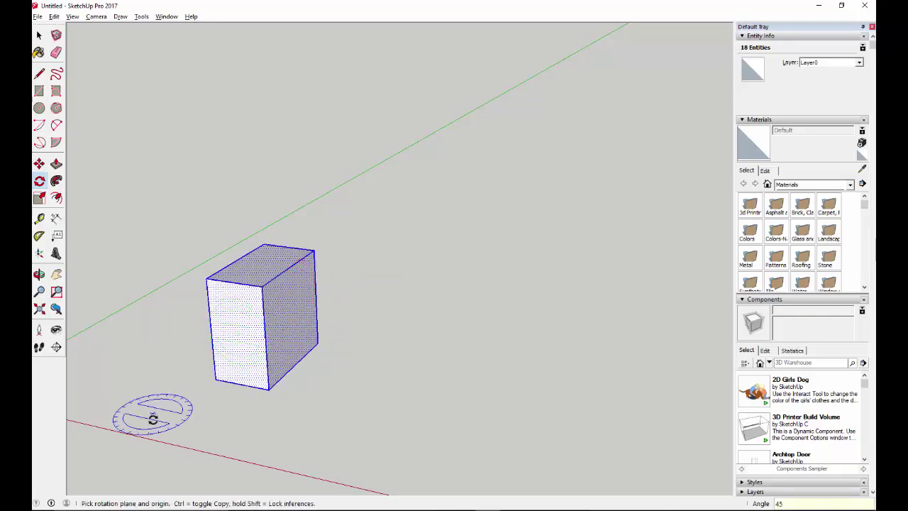
- Rotate the upright box about 39.9 degrees in the plane of its wide side face
middle_drag(152, 419, 375, 275)
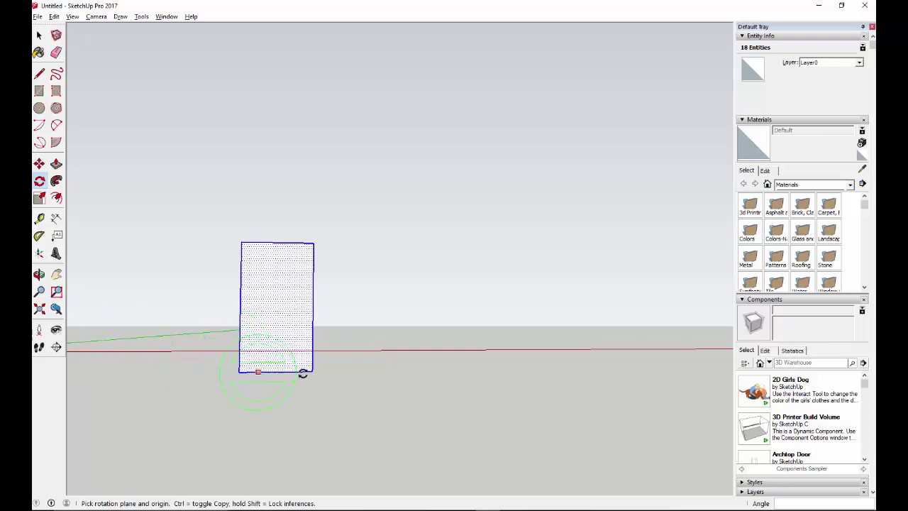
middle_drag(374, 342, 351, 363)
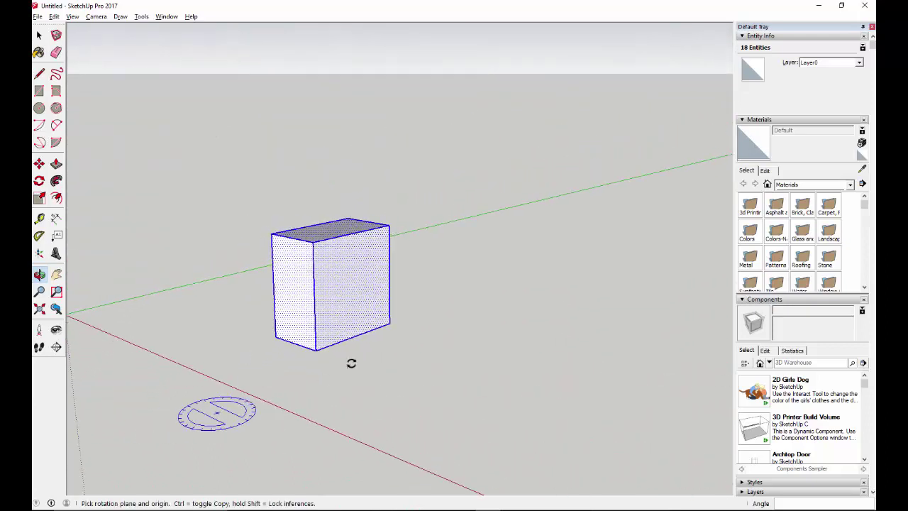
click(355, 285)
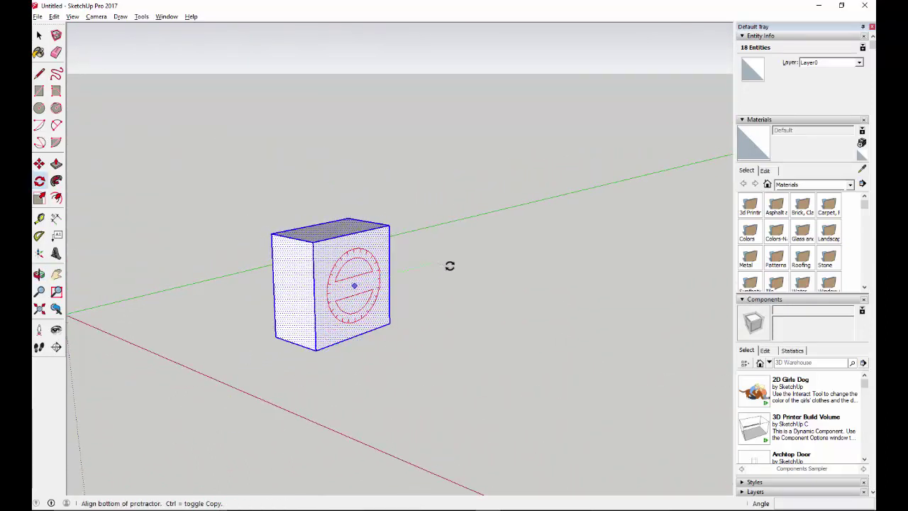
click(450, 266)
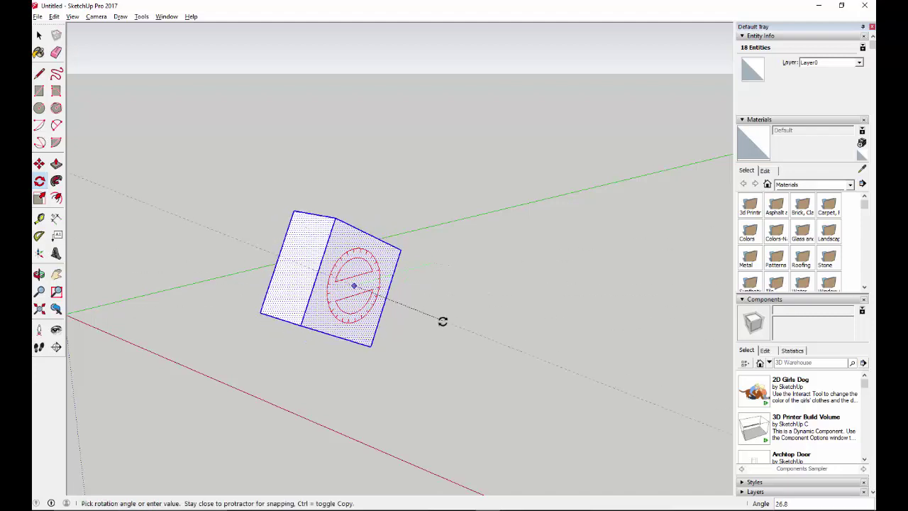
click(430, 348)
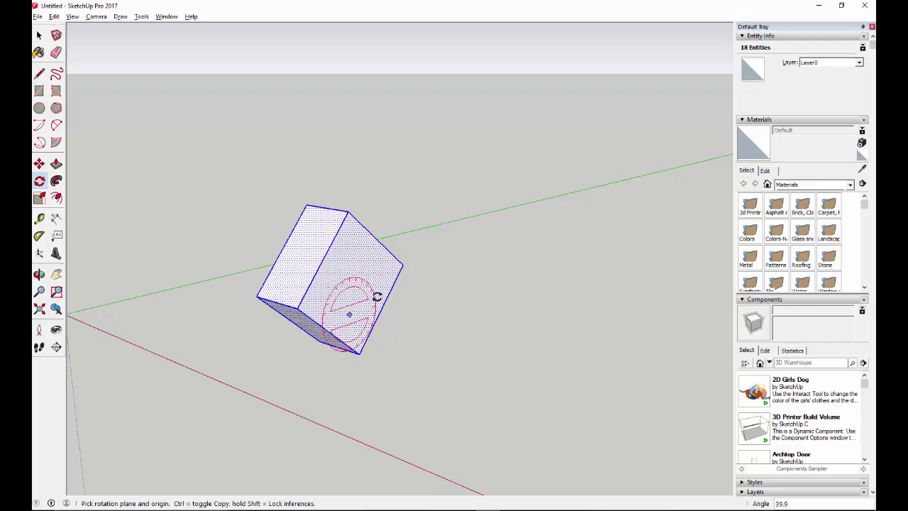
- Rotate the box 30 degrees in the plane of its slanted upper face
middle_drag(348, 309, 395, 240)
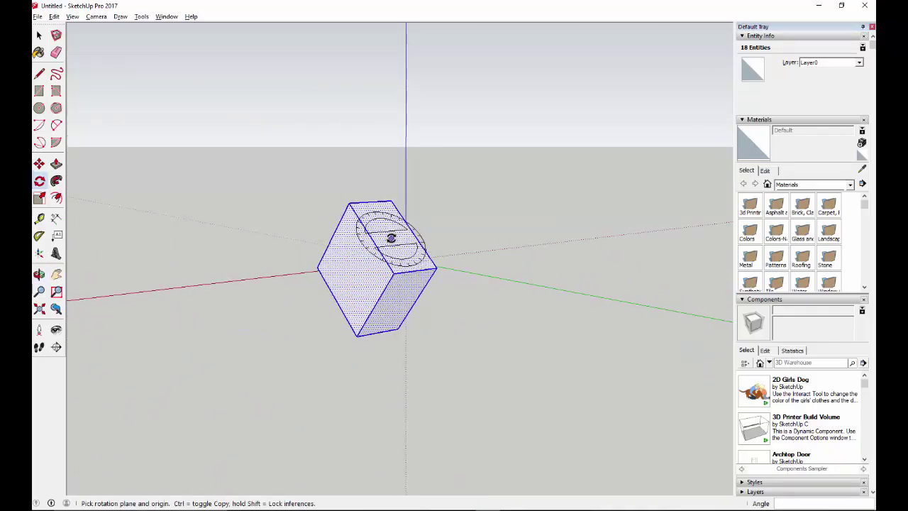
drag(391, 238, 428, 228)
click(514, 223)
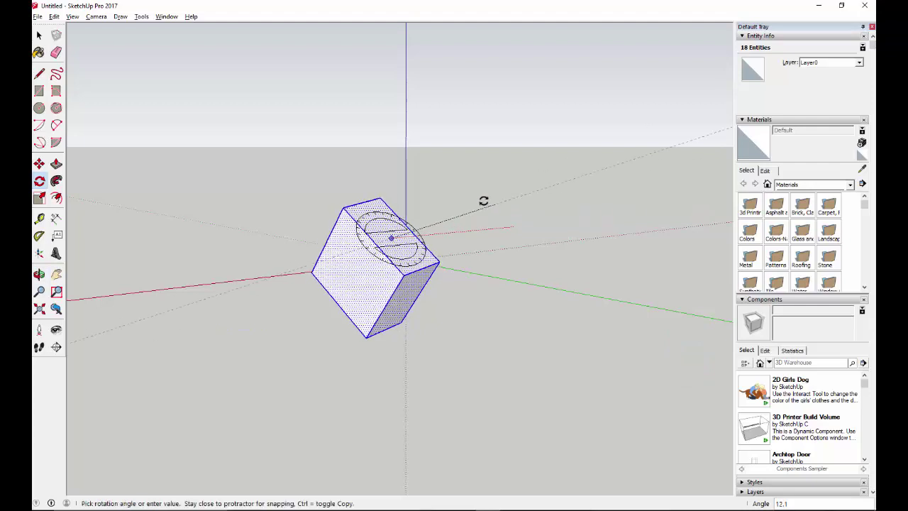
click(440, 196)
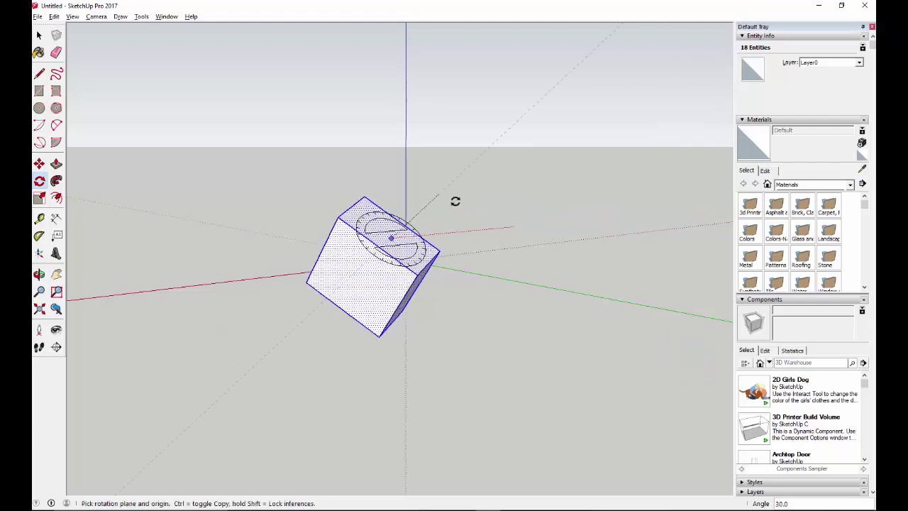
- Rotate the box by about 261 degrees around a point on the edge of its slanted upper face
click(380, 249)
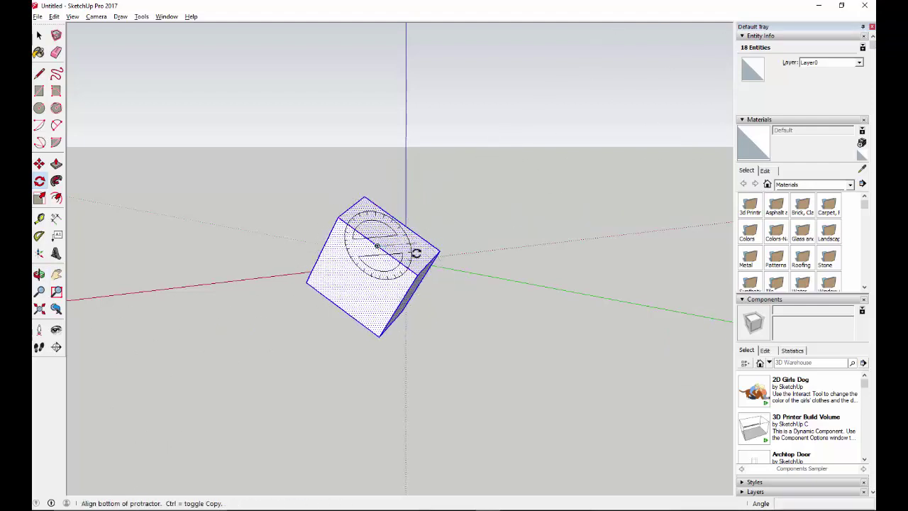
click(512, 316)
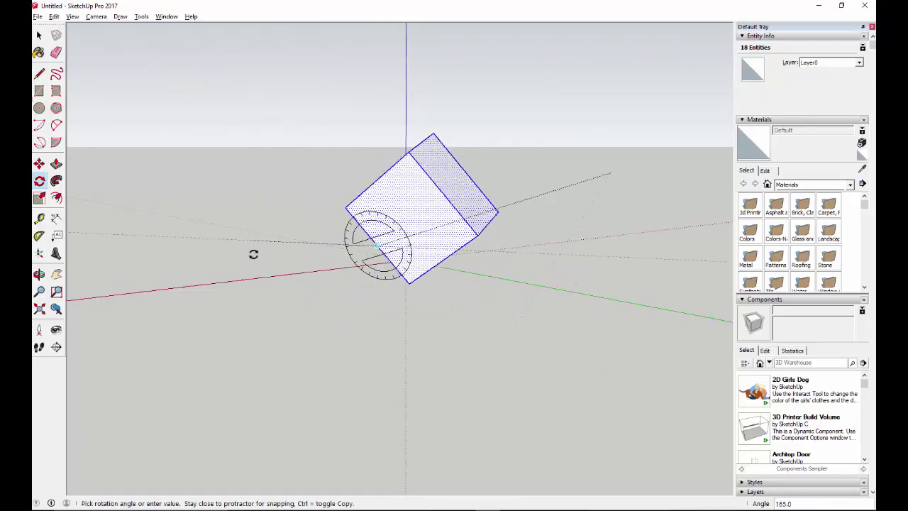
click(416, 354)
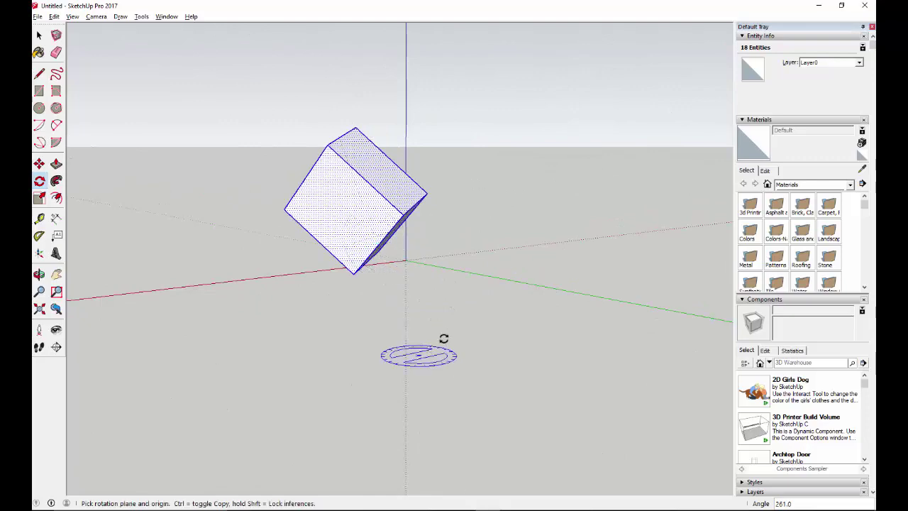
- Examine the tilted box from several sides and from low and high viewpoints
middle_drag(227, 296, 710, 389)
middle_drag(294, 292, 461, 273)
drag(486, 363, 566, 257)
key(q)
middle_drag(294, 288, 497, 175)
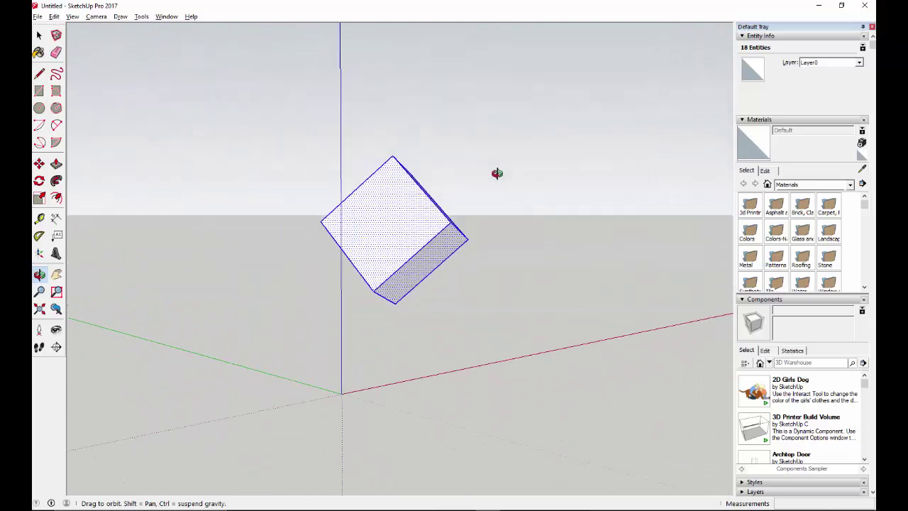
key(q)
middle_drag(239, 268, 603, 304)
middle_drag(213, 290, 549, 332)
middle_drag(248, 310, 187, 209)
- Undo all five rotations of the box
key(ctrl+z)
key(ctrl+z)
key(ctrl+z)
key(ctrl+z)
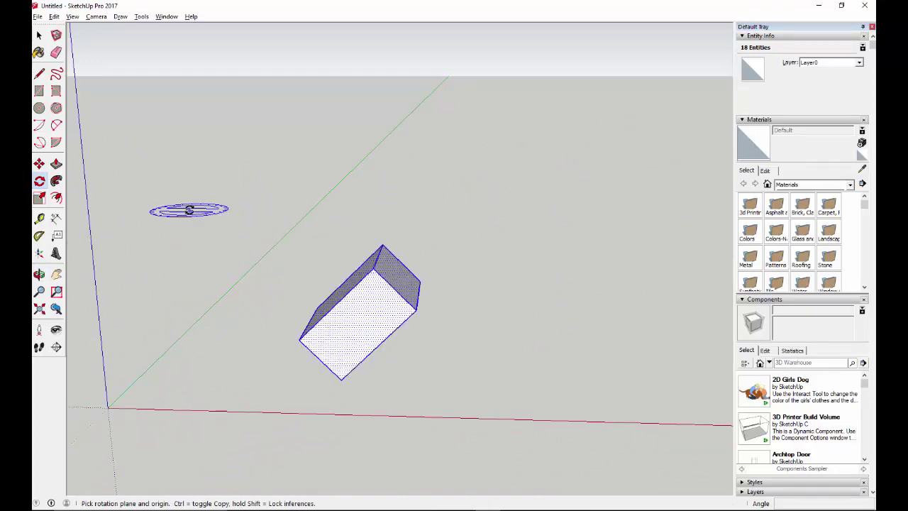
key(ctrl+z)
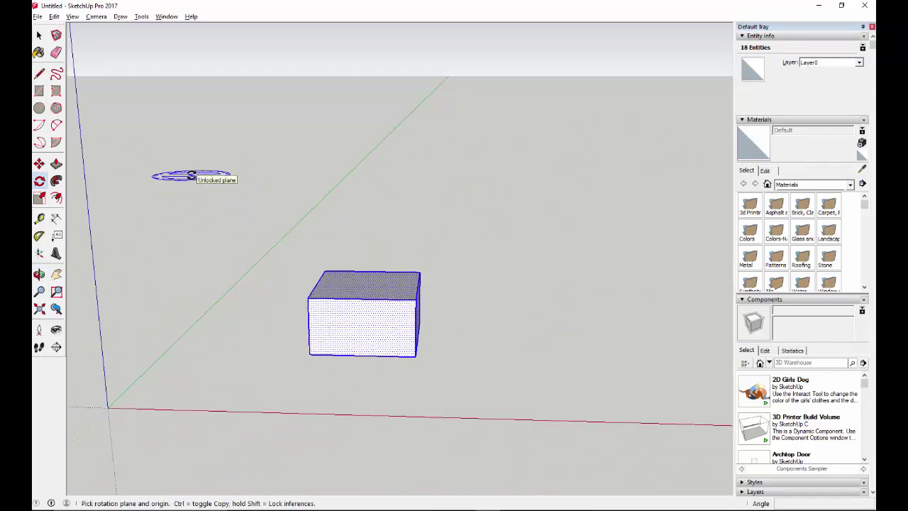
- Rotate the whole box 90 degrees in its front face's plane about the midpoint of the lower front edge
click(39, 34)
click(496, 438)
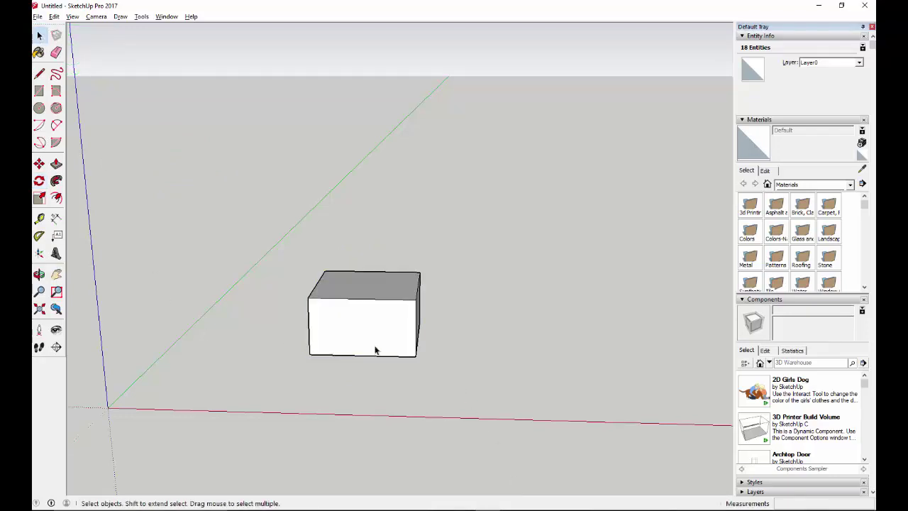
triple_click(375, 349)
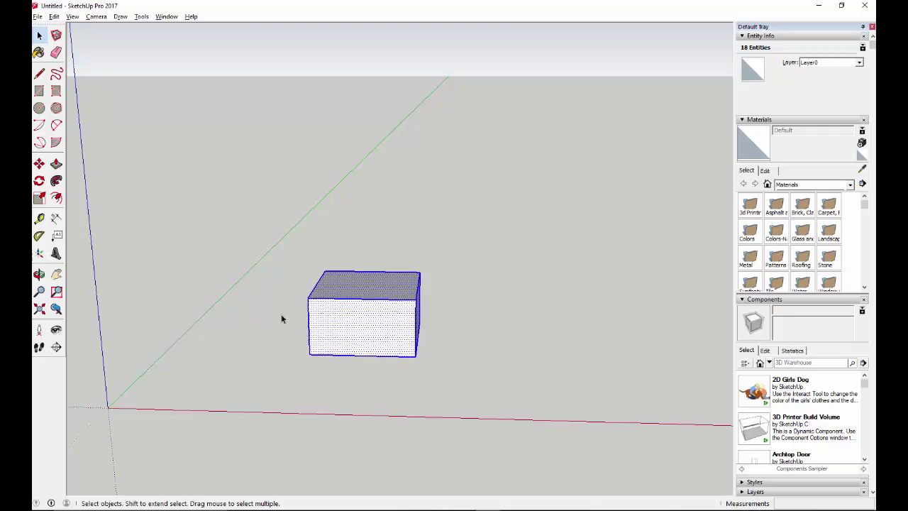
click(39, 180)
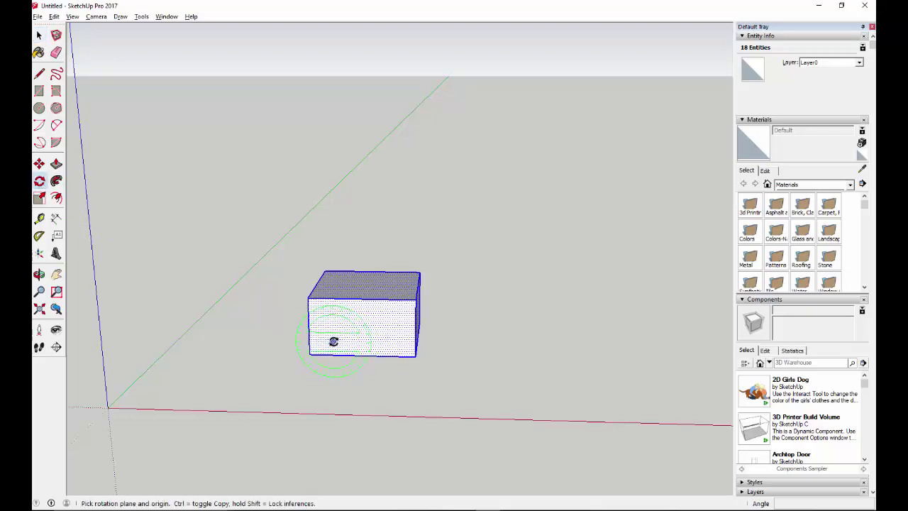
click(343, 344)
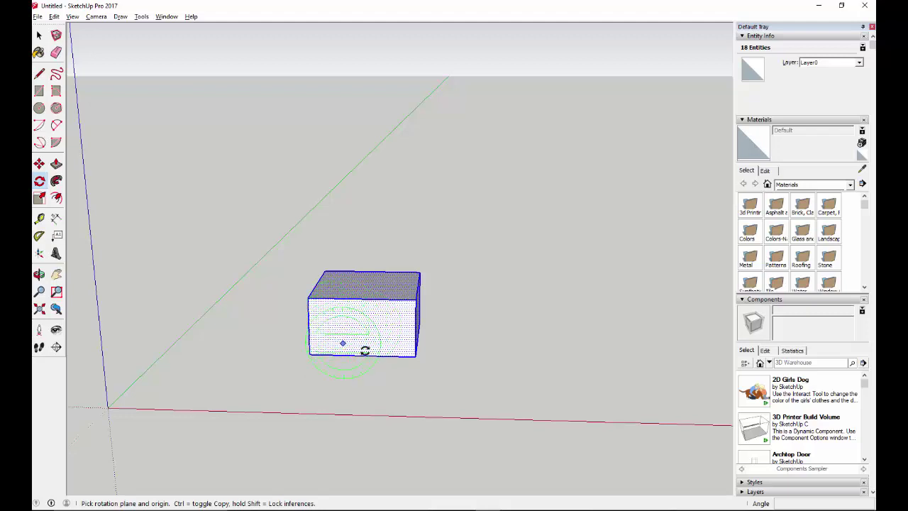
key(Escape)
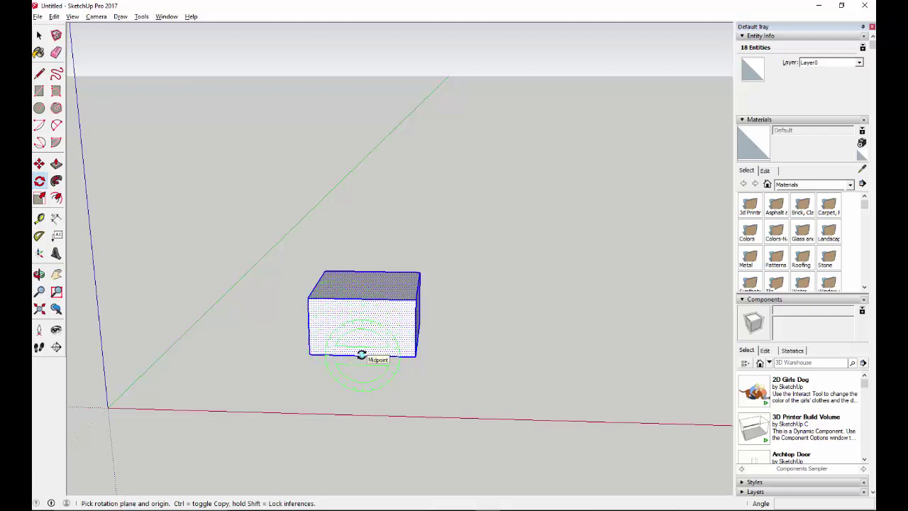
click(362, 354)
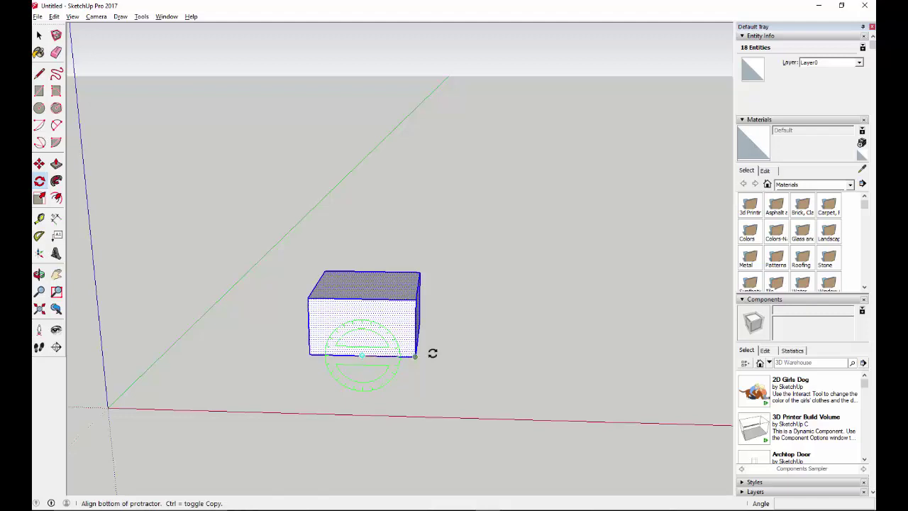
click(512, 358)
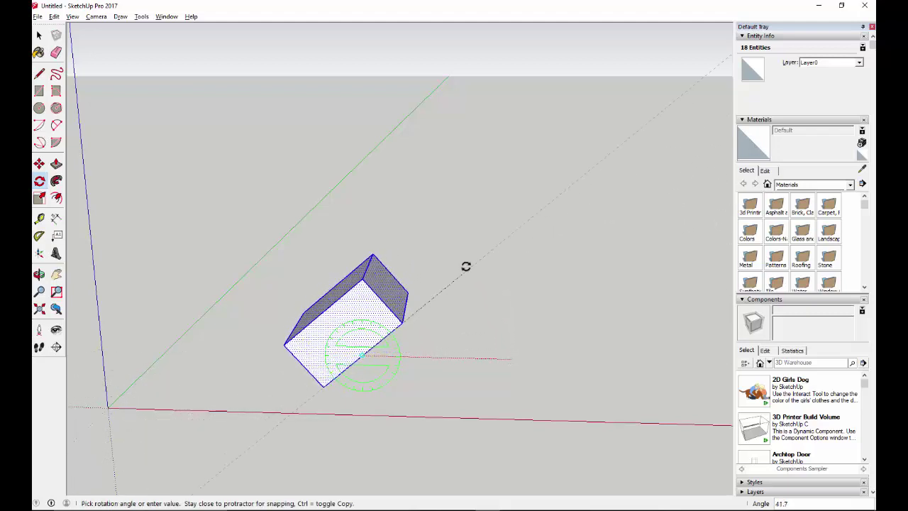
click(360, 223)
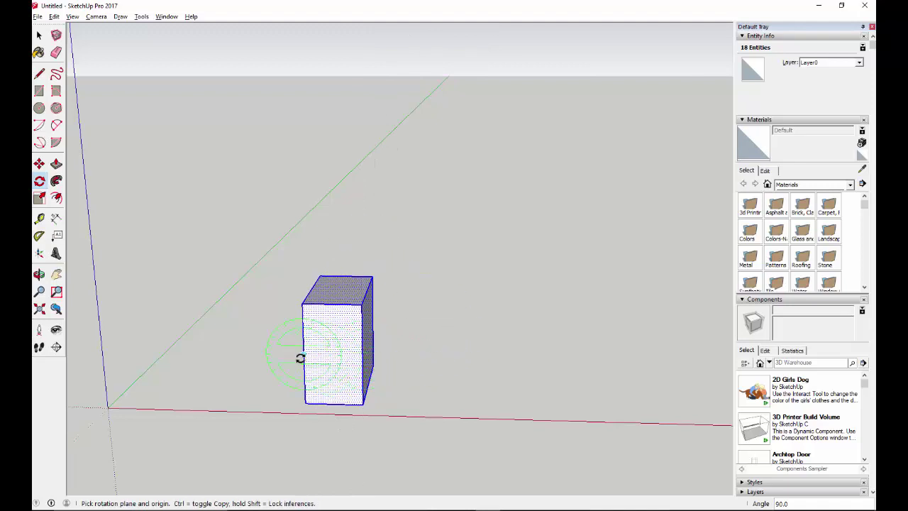
- Undo the 90-degree rotation of the box
middle_drag(345, 376, 367, 369)
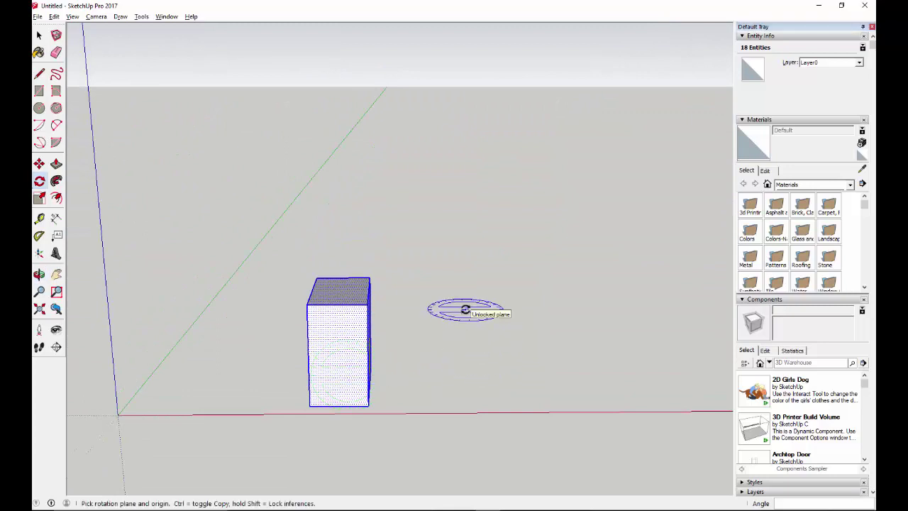
middle_drag(465, 310, 540, 290)
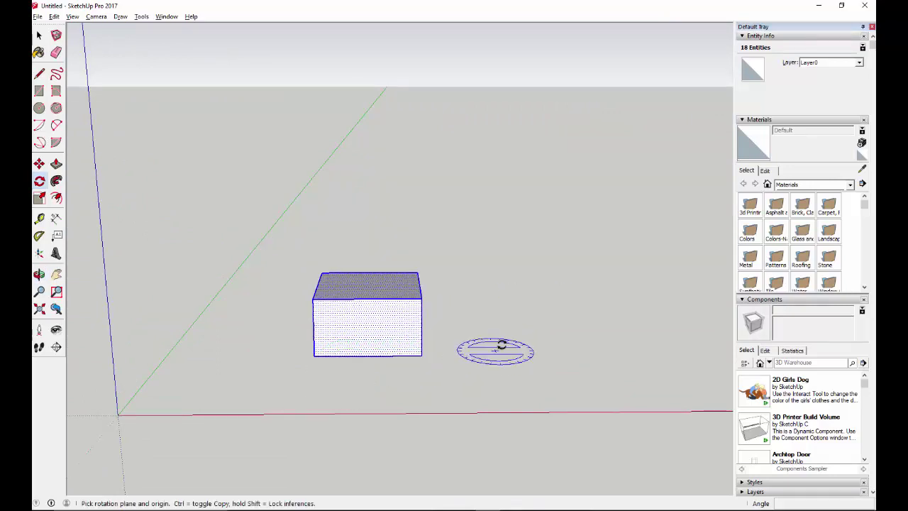
middle_drag(494, 348, 314, 500)
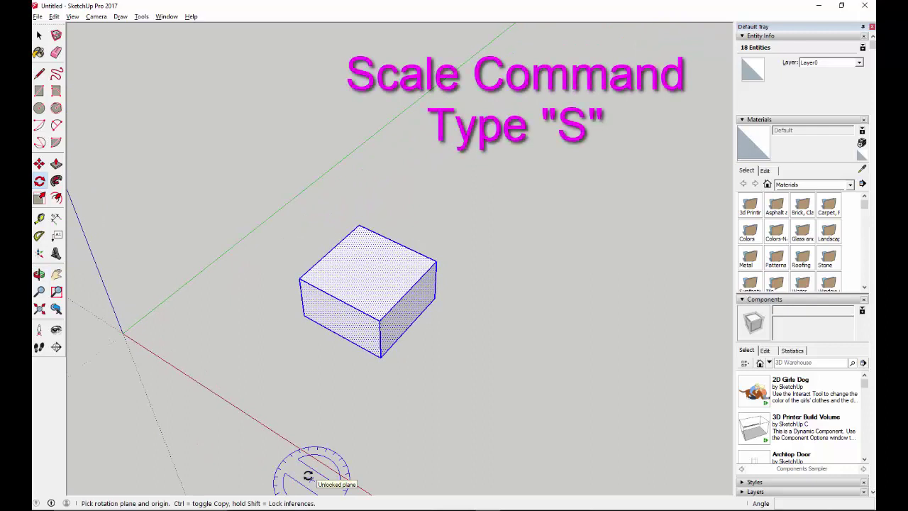
- Scale the box uniformly from its far upper corner by a factor of 2
click(41, 199)
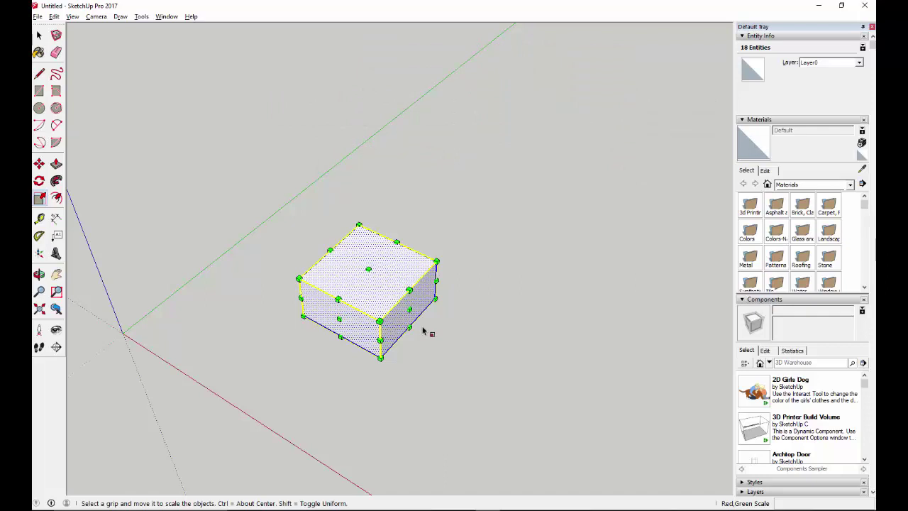
mouse_move(436, 261)
mouse_down()
mouse_move(610, 210)
mouse_move(572, 212)
mouse_move(343, 295)
mouse_move(570, 249)
mouse_move(521, 273)
mouse_move(422, 250)
mouse_move(438, 199)
mouse_move(523, 204)
mouse_move(543, 272)
mouse_move(458, 291)
mouse_move(402, 278)
mouse_move(386, 252)
mouse_move(412, 219)
mouse_move(511, 235)
mouse_move(561, 231)
mouse_move(429, 253)
mouse_move(572, 237)
mouse_move(428, 264)
mouse_up()
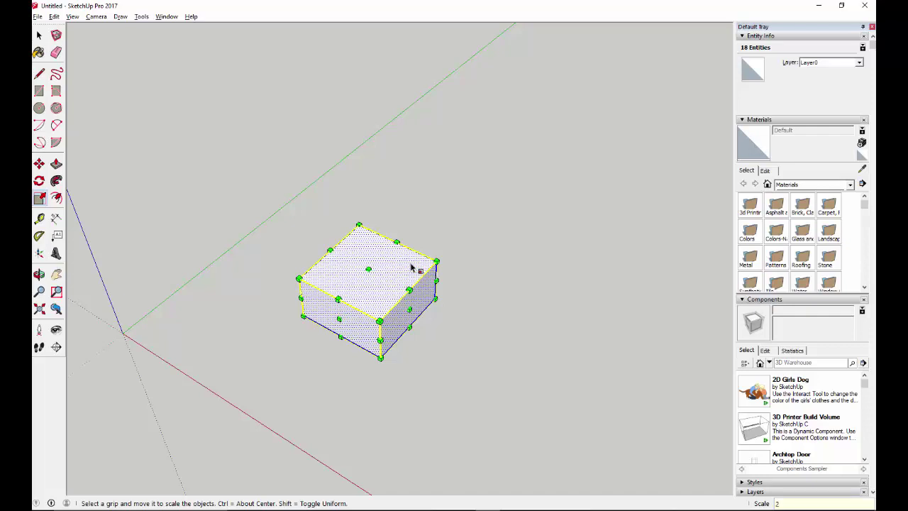
key(Return)
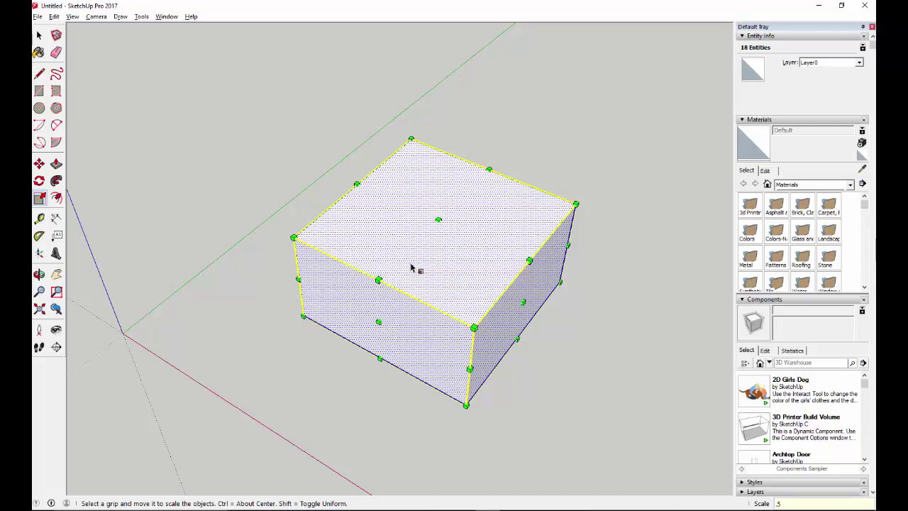
- Try uniform scale factors of 0.5 and 0.33 on the box, restoring the factor to 1 after each
key(Return)
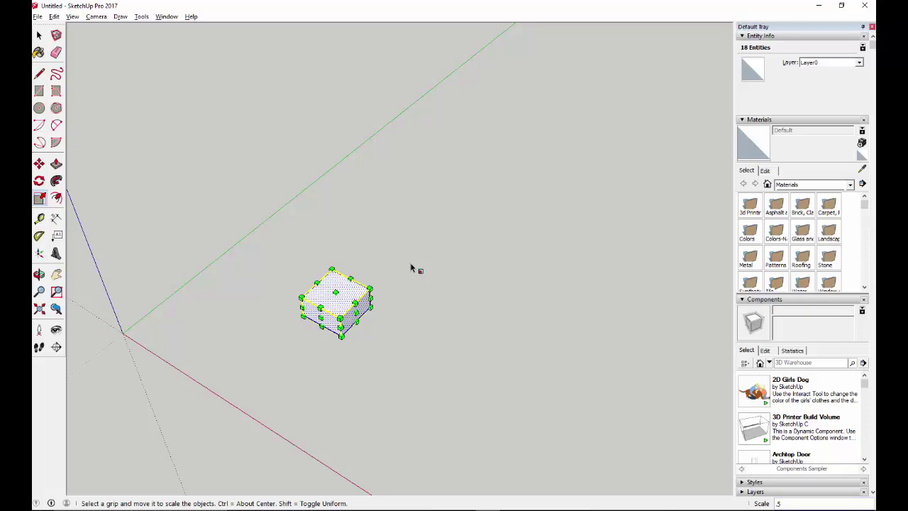
text(1)
key(Return)
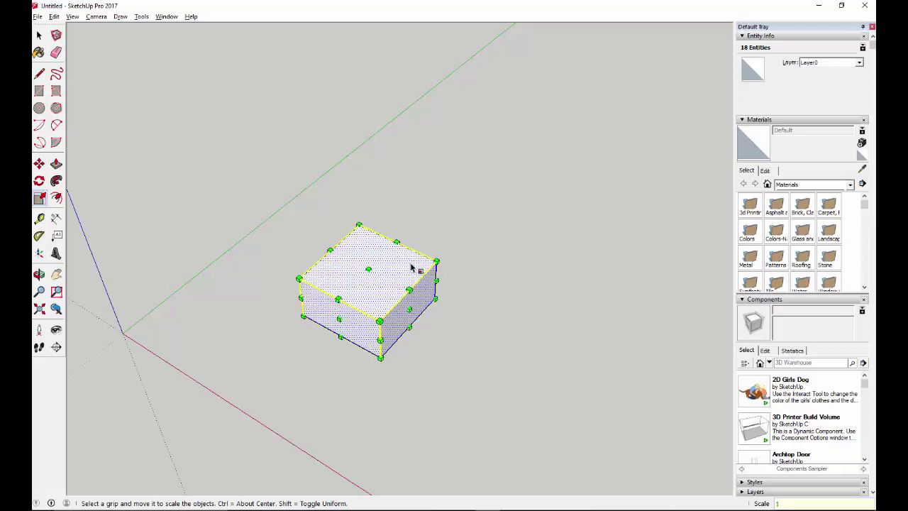
key(Return)
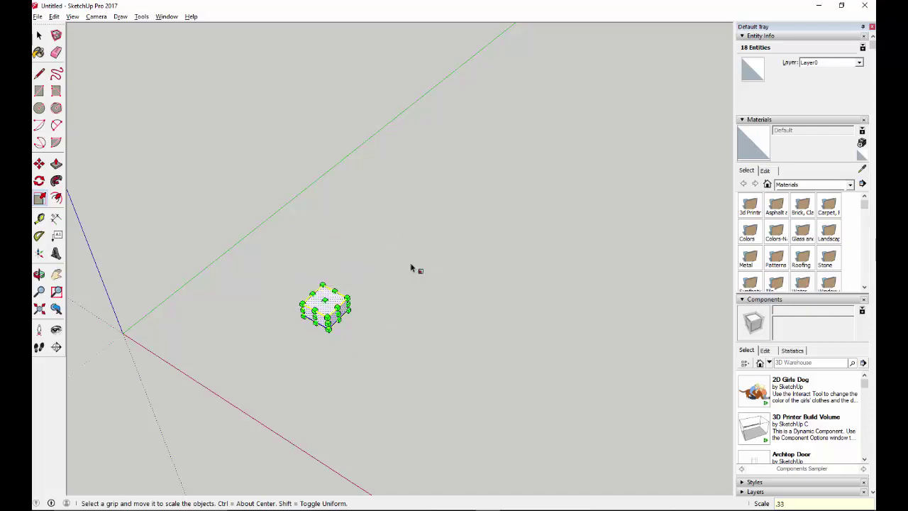
key(ctrl+z)
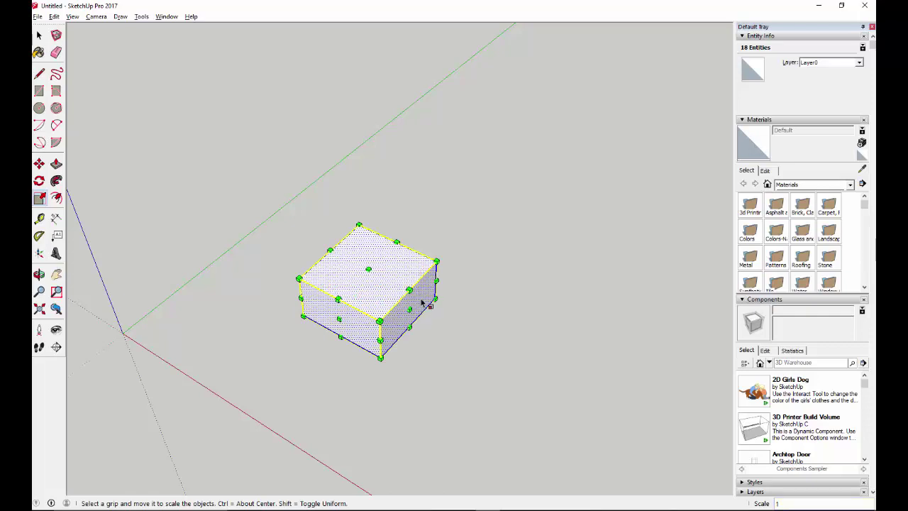
- Try stretching the box freehand along the red axis from its side face and undo it
drag(416, 310, 462, 349)
key(ctrl+z)
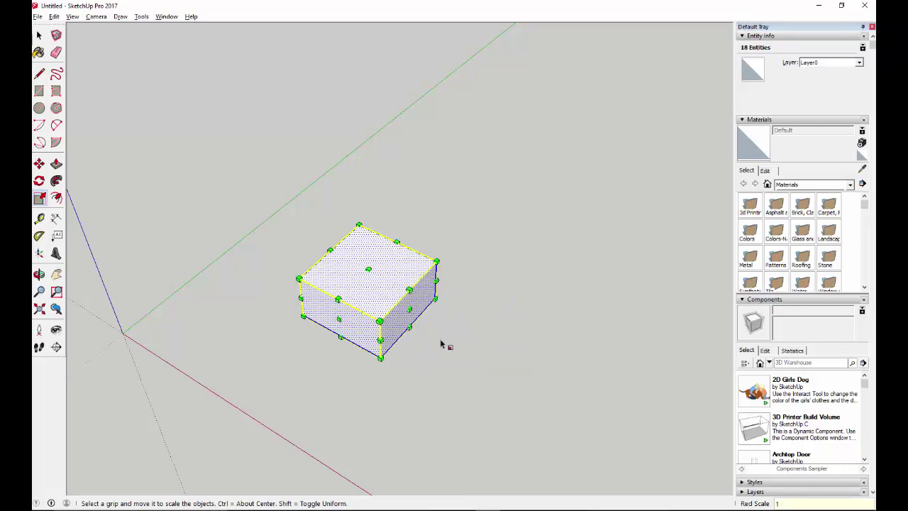
- Scale the box along the green axis by factors of 2 and 0.5, then reset the factor to 1
drag(339, 318, 301, 354)
text(2)
key(Return)
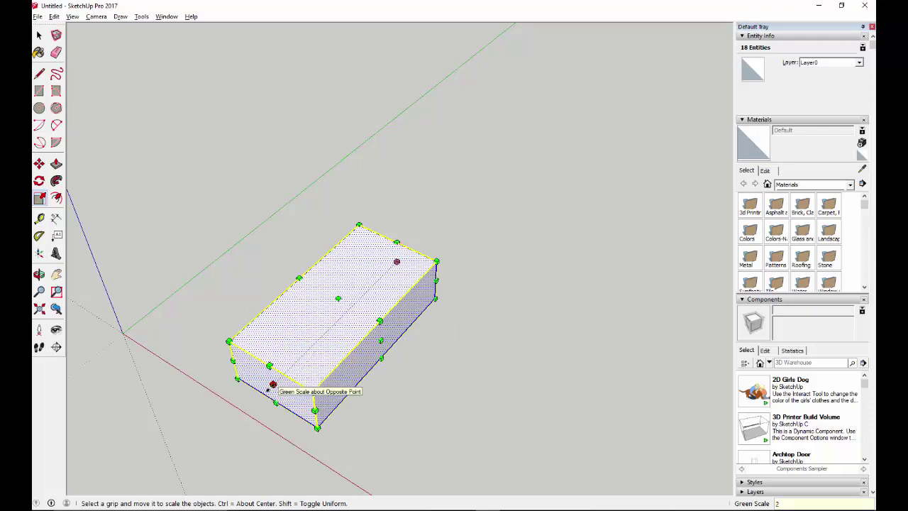
text(.5)
key(Return)
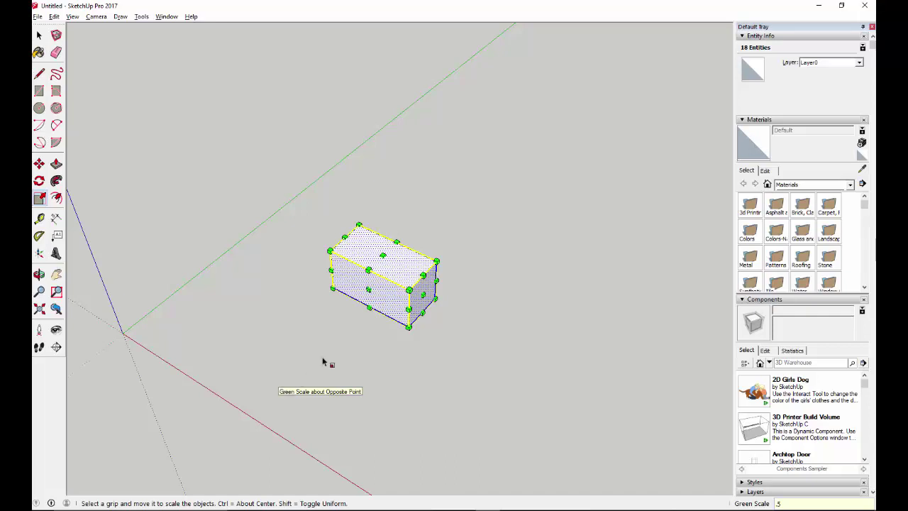
text(1)
key(Return)
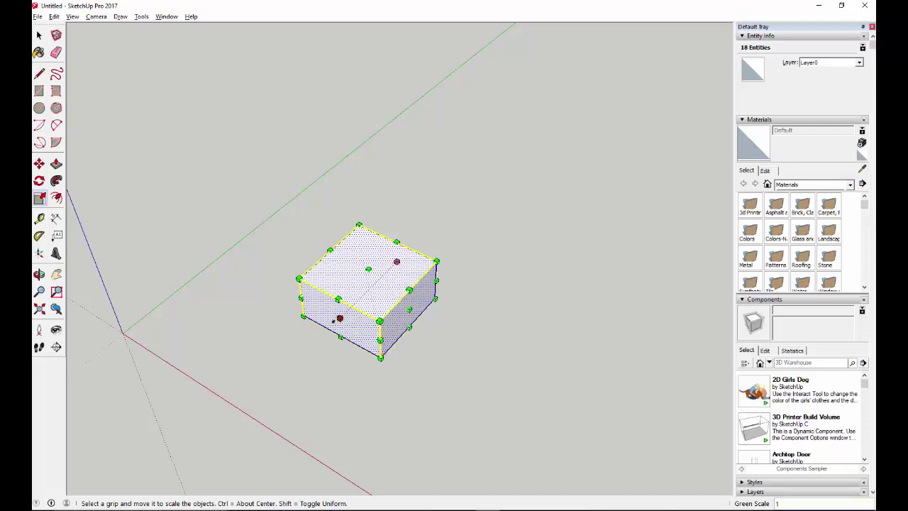
- Scale the box freehand by edge grips, to about 2.00, 1.00 in red and green and about 0.82, 1.50 in red and blue
drag(381, 342, 479, 391)
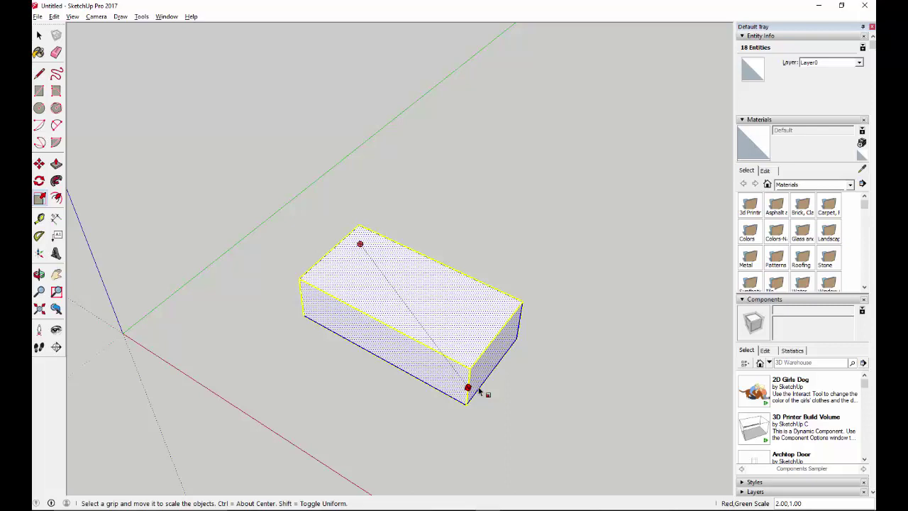
drag(480, 390, 415, 274)
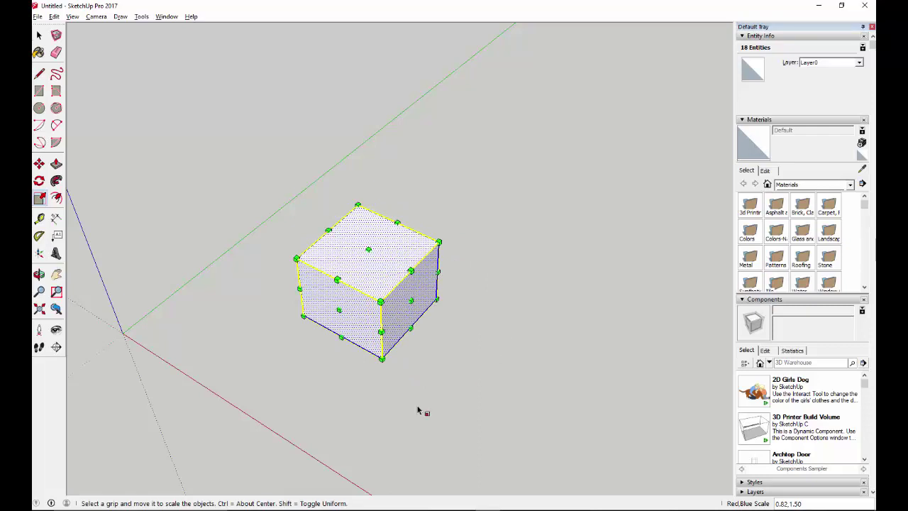
click(39, 35)
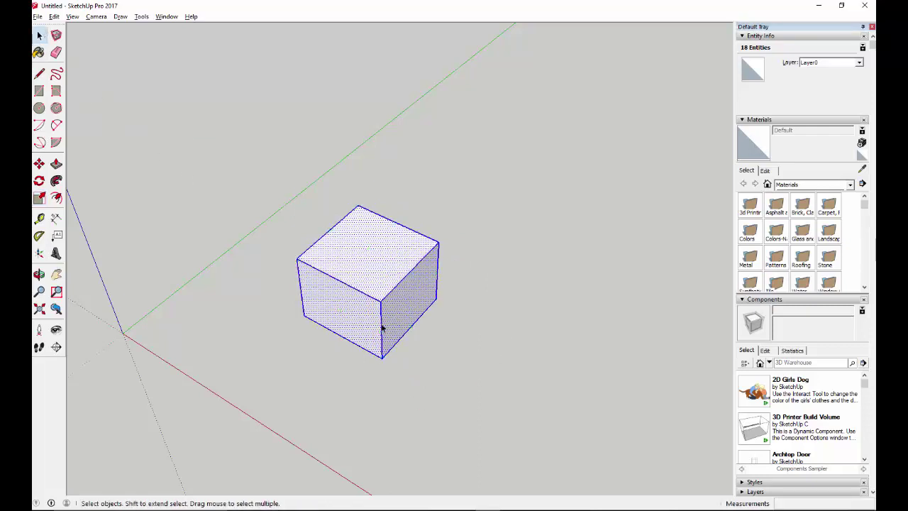
- Scale the box freehand by corner and edge grips, ending with factors of about 1.17 in red and 0.74 in blue
click(40, 199)
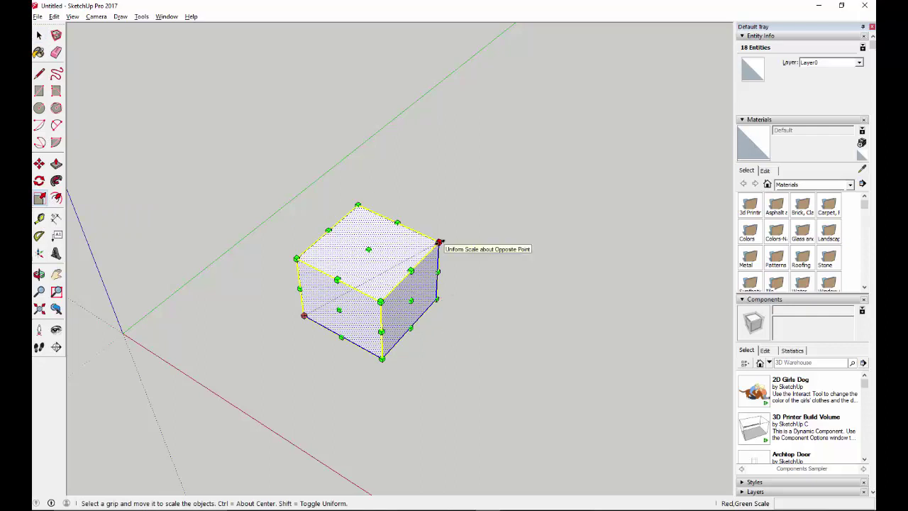
mouse_move(440, 243)
mouse_down()
mouse_move(589, 203)
mouse_move(519, 217)
mouse_move(408, 267)
mouse_move(435, 241)
mouse_up()
mouse_move(410, 296)
mouse_down()
mouse_move(452, 310)
mouse_move(402, 294)
mouse_move(450, 245)
mouse_move(398, 245)
mouse_move(416, 292)
mouse_up()
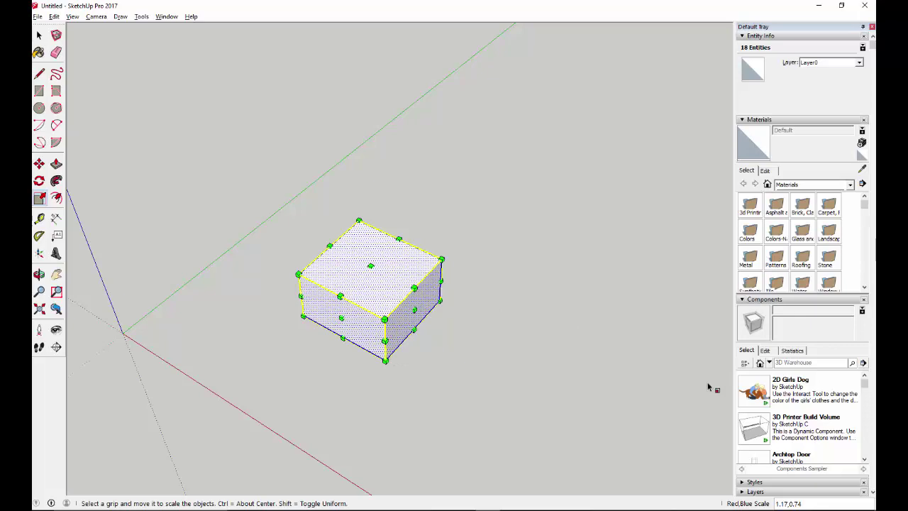
click(39, 36)
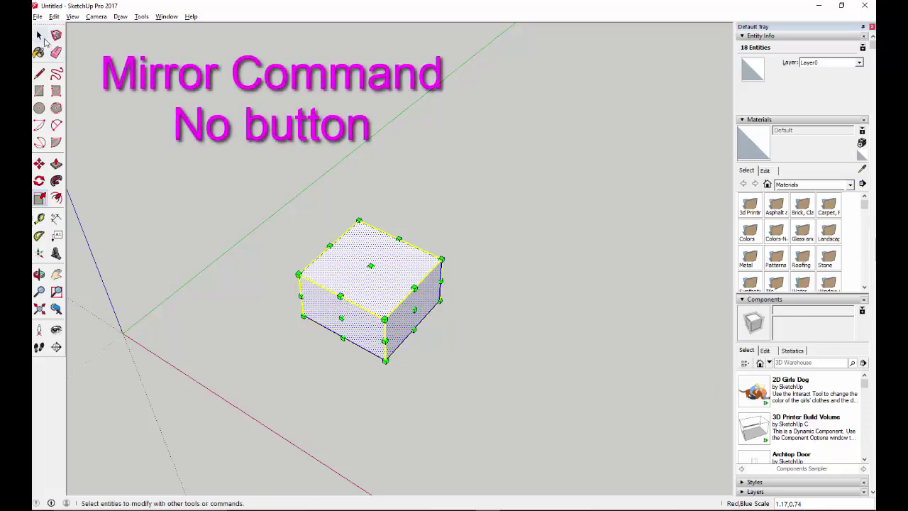
- Split the box's white side face with a vertical line between the midpoints of its upper and lower edges
middle_drag(371, 376, 284, 301)
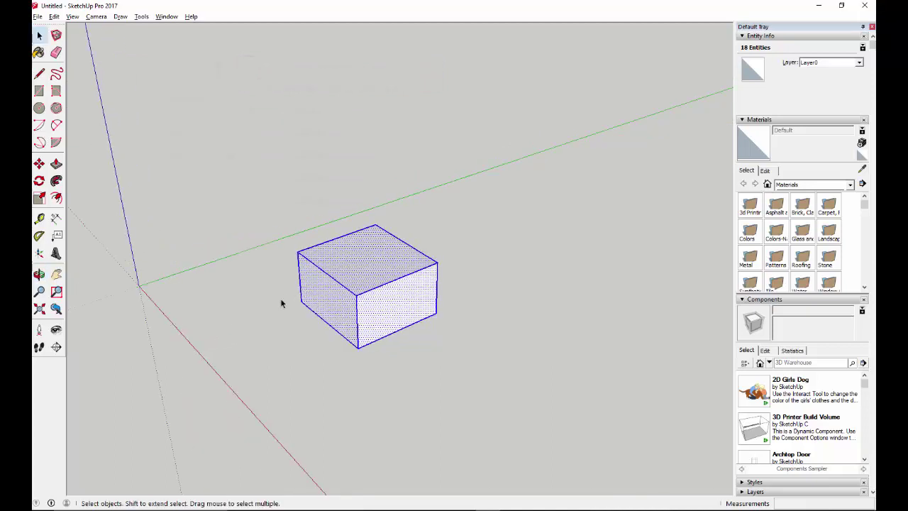
click(39, 73)
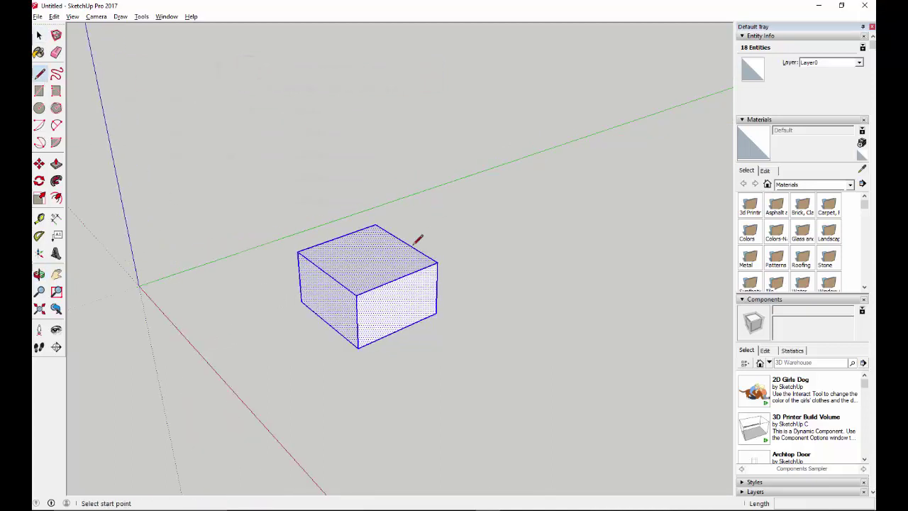
click(399, 277)
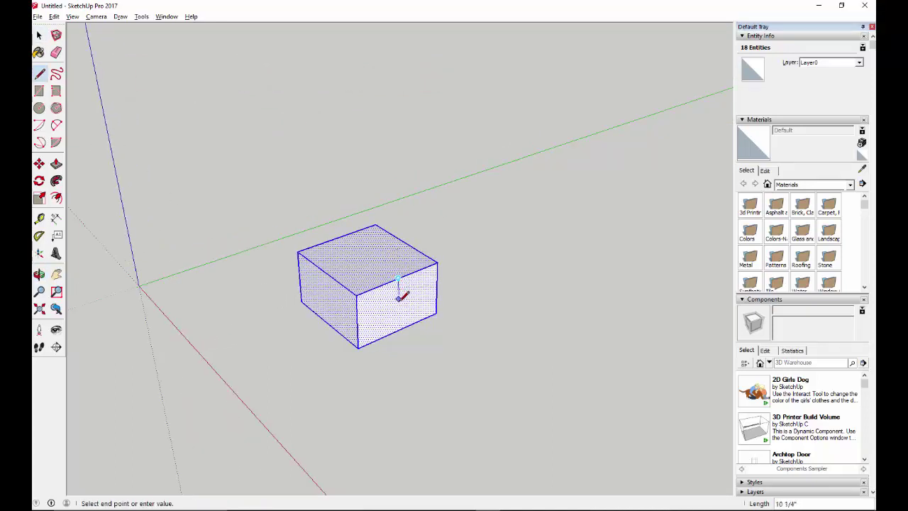
click(400, 328)
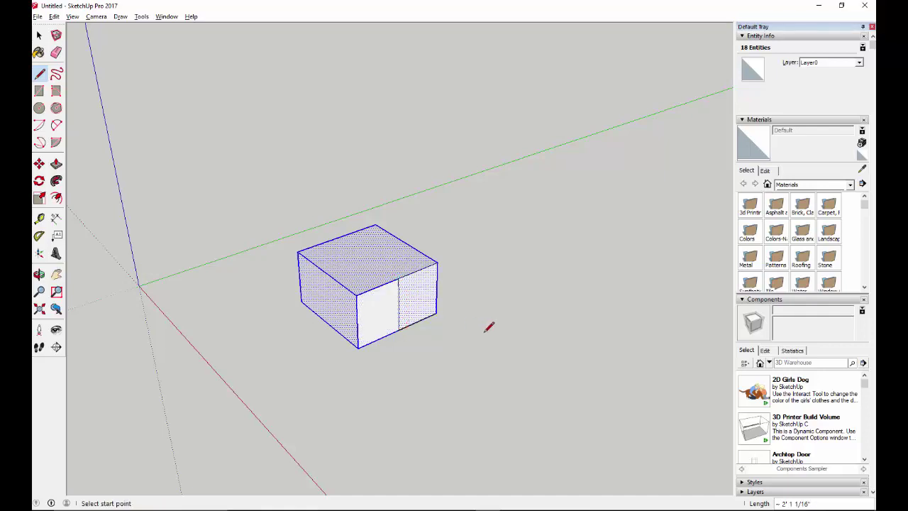
key(space)
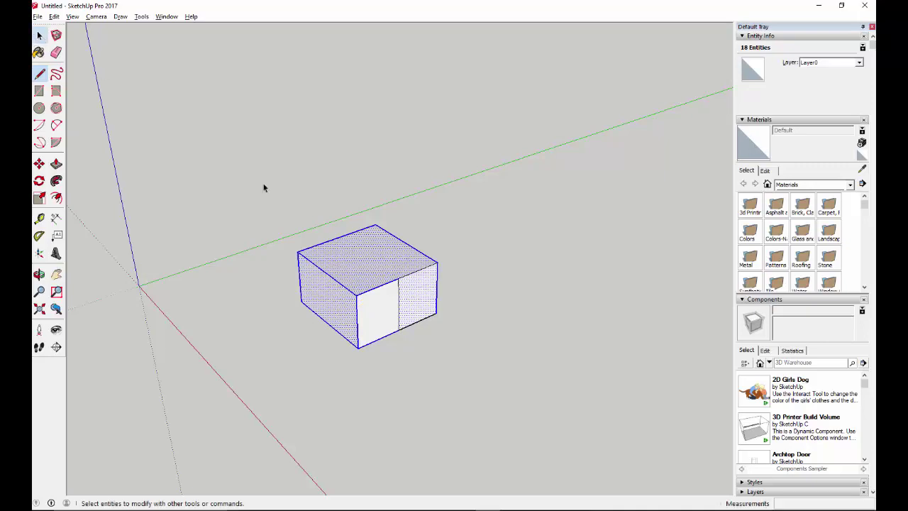
- Push/Pull the half of the split side face farther along the green axis outward by about 1' 10" to make an L-shaped solid
click(375, 321)
click(415, 301)
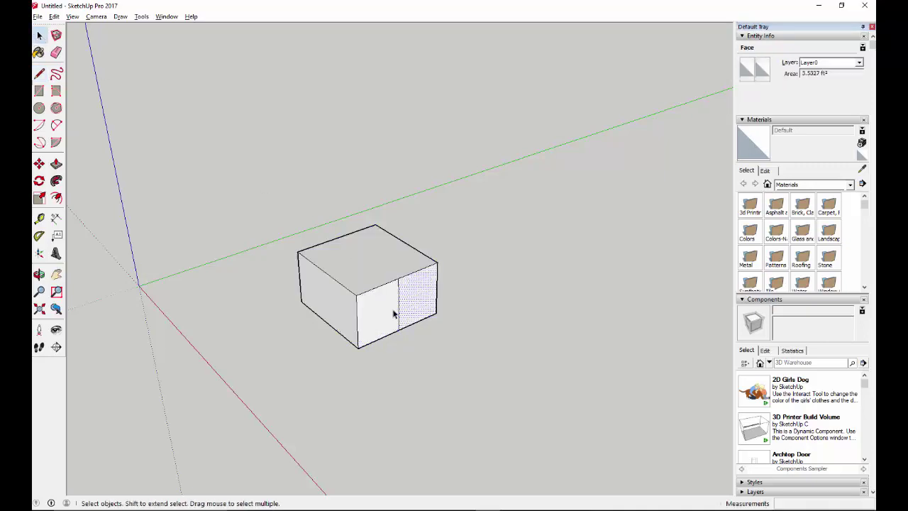
click(378, 318)
click(417, 302)
key(p)
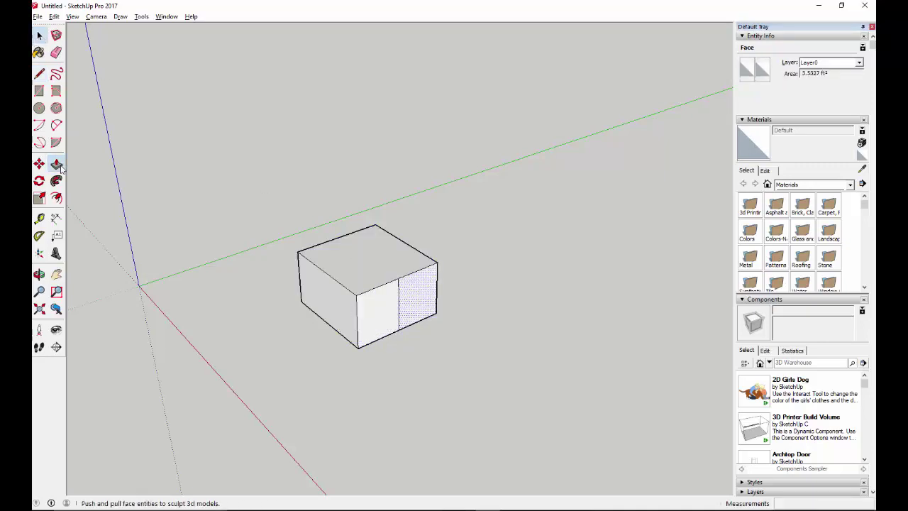
drag(419, 292, 454, 318)
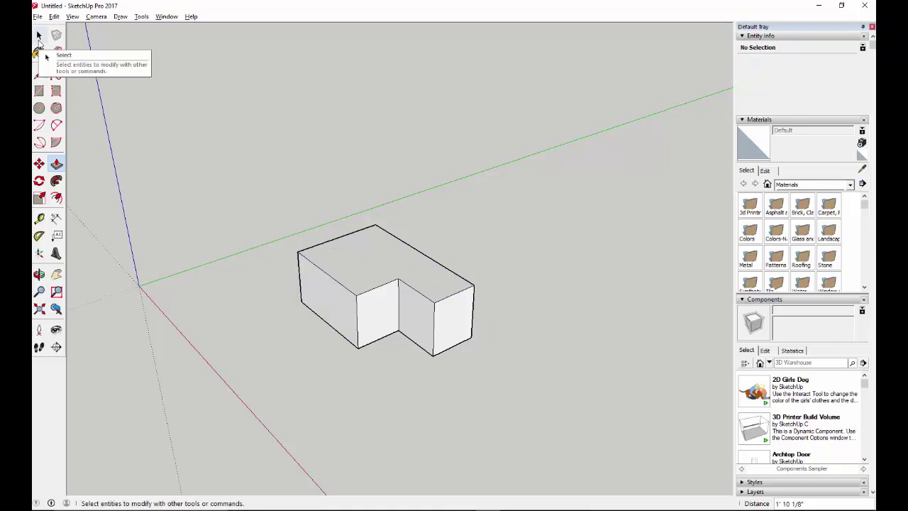
- Copy the whole L-shaped solid 15' along the red axis
click(39, 35)
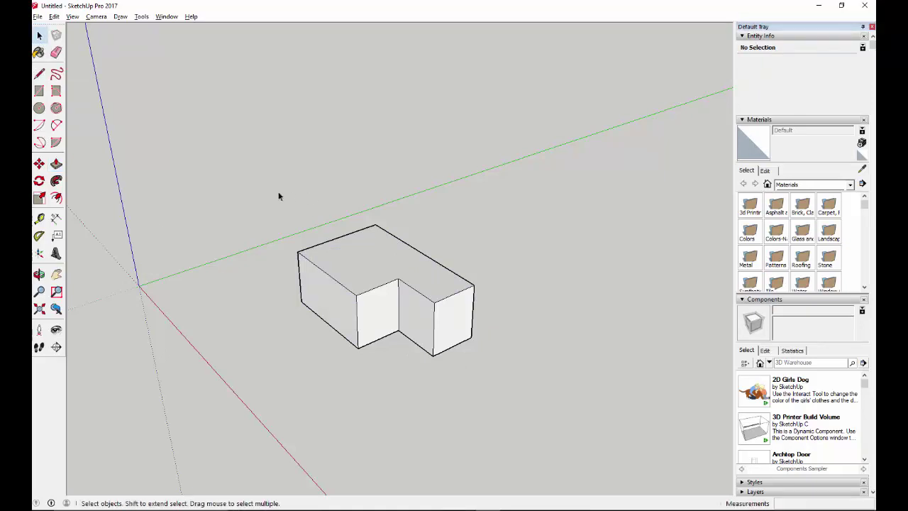
middle_drag(240, 211, 450, 377)
middle_drag(541, 310, 462, 300)
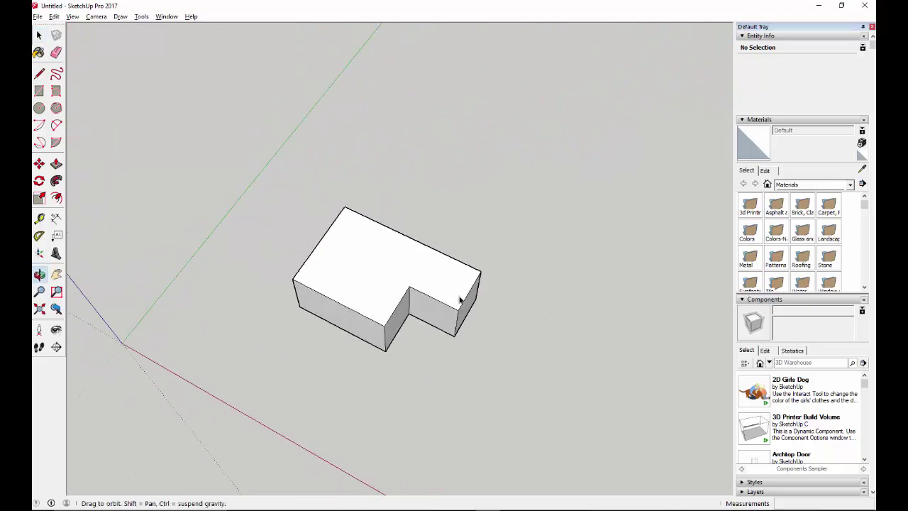
click(39, 291)
drag(509, 426, 551, 472)
drag(529, 388, 570, 487)
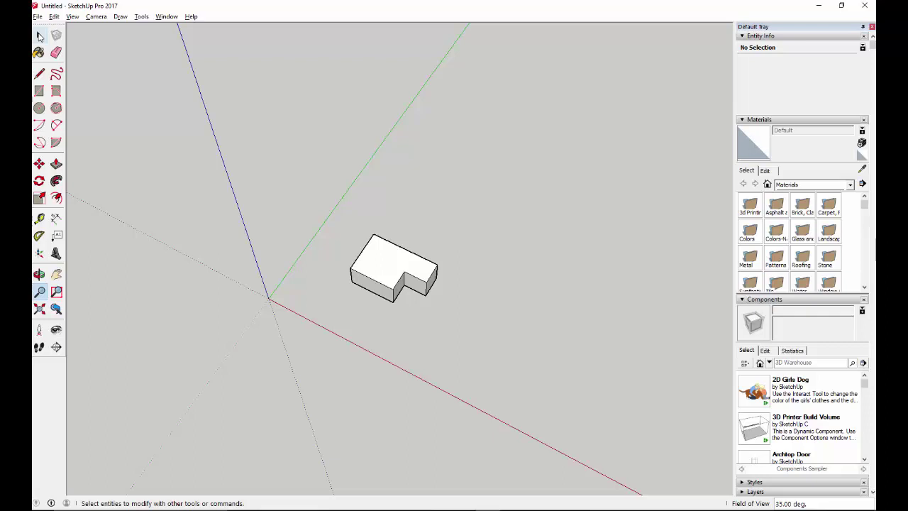
click(39, 35)
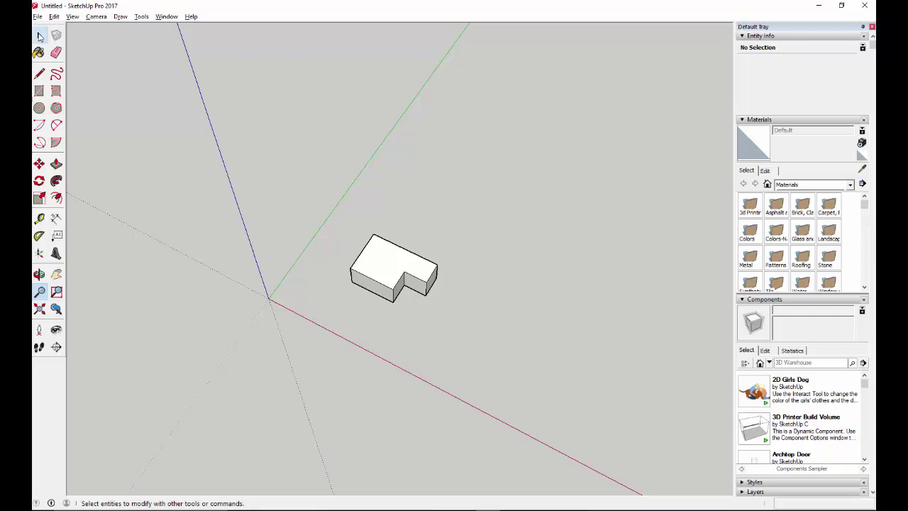
triple_click(390, 276)
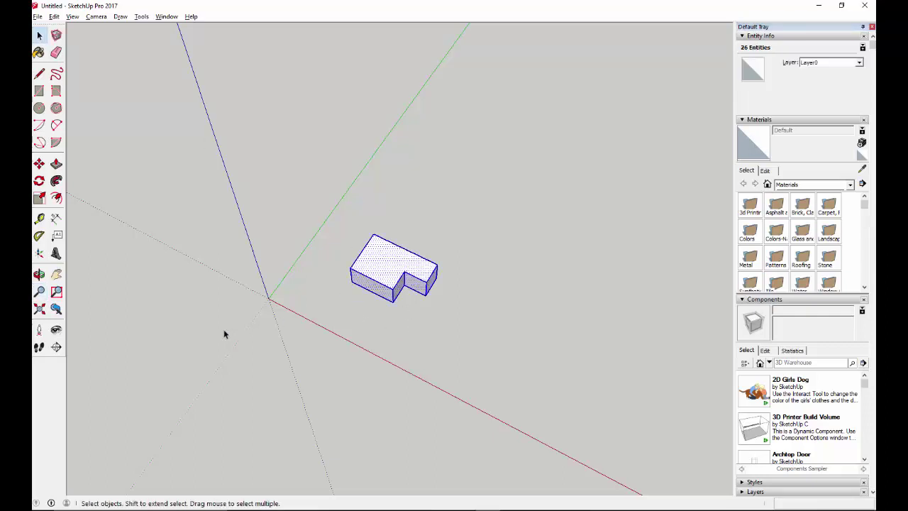
click(39, 164)
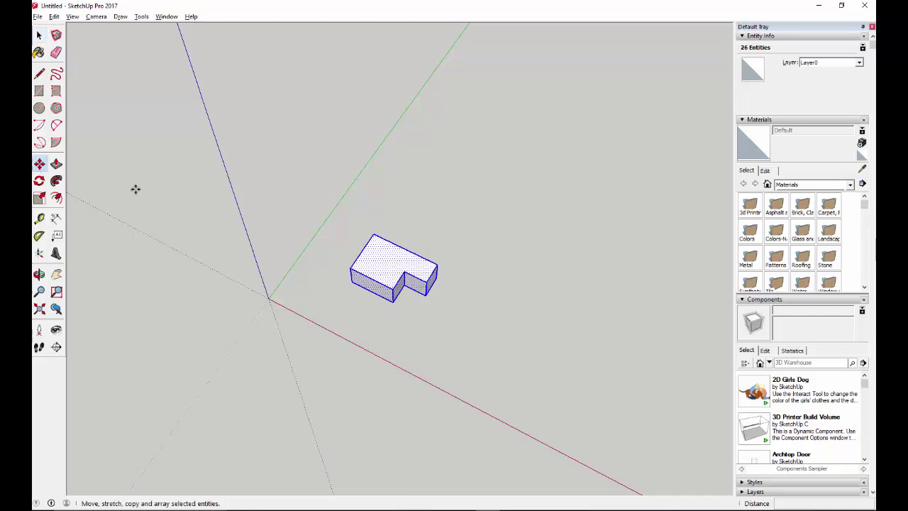
click(371, 269)
key(ctrl)
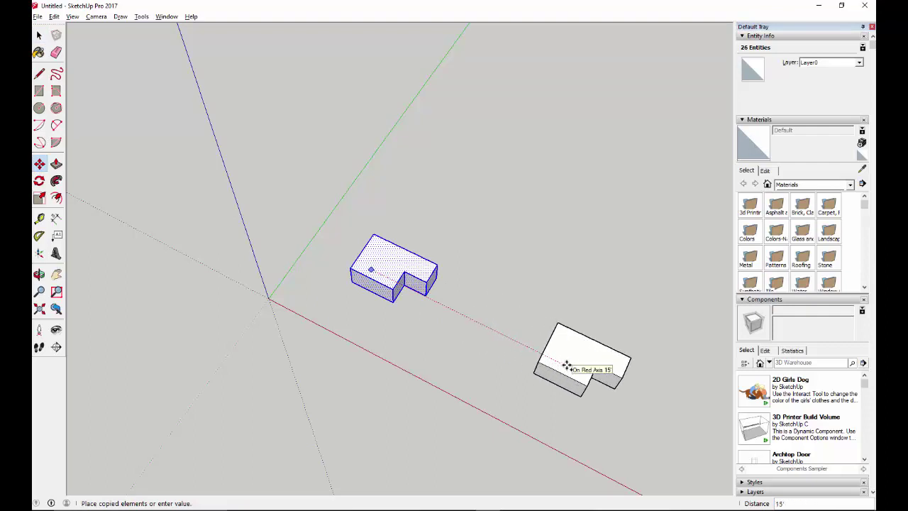
click(567, 366)
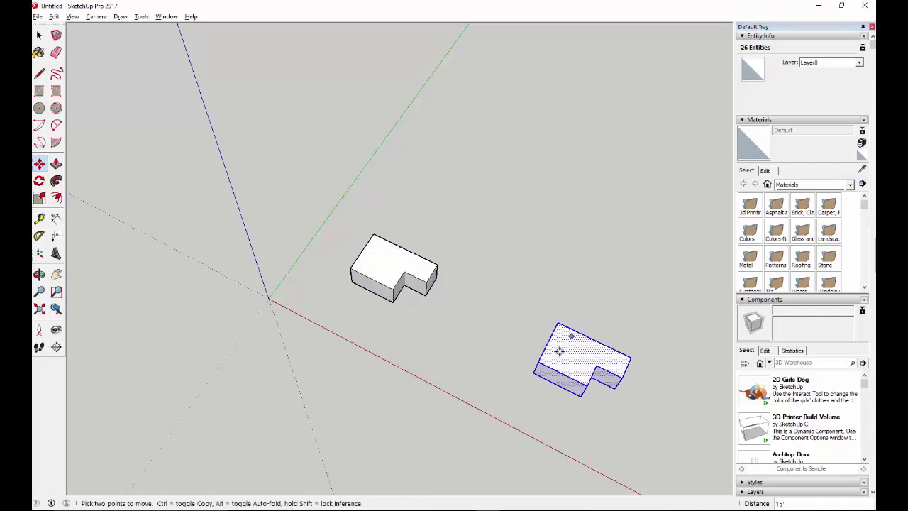
- Mirror the copied L-shaped solid by scaling it to -1.00 along the red axis about the opposite point
click(39, 198)
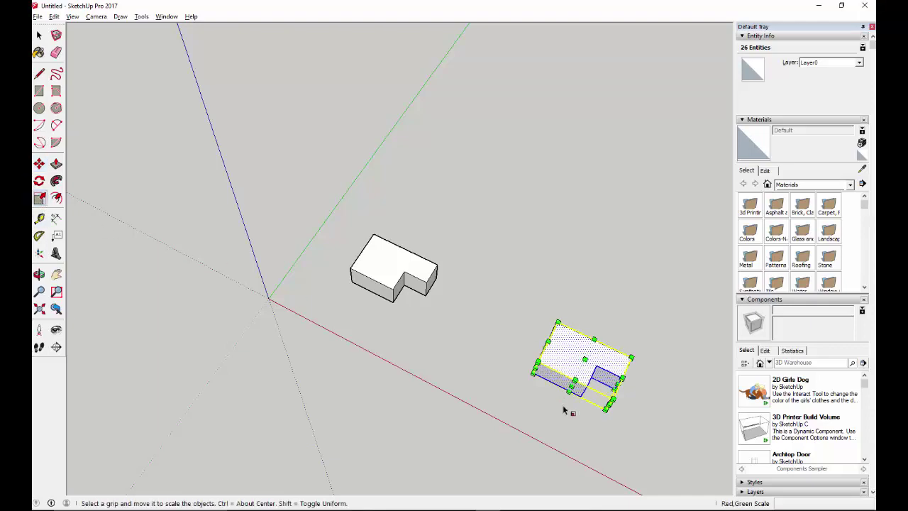
middle_drag(568, 409, 377, 177)
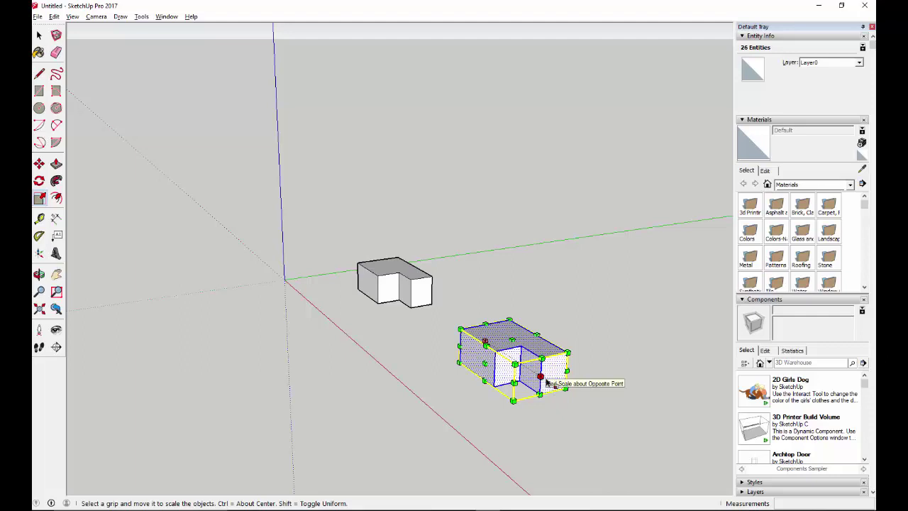
drag(543, 377, 440, 311)
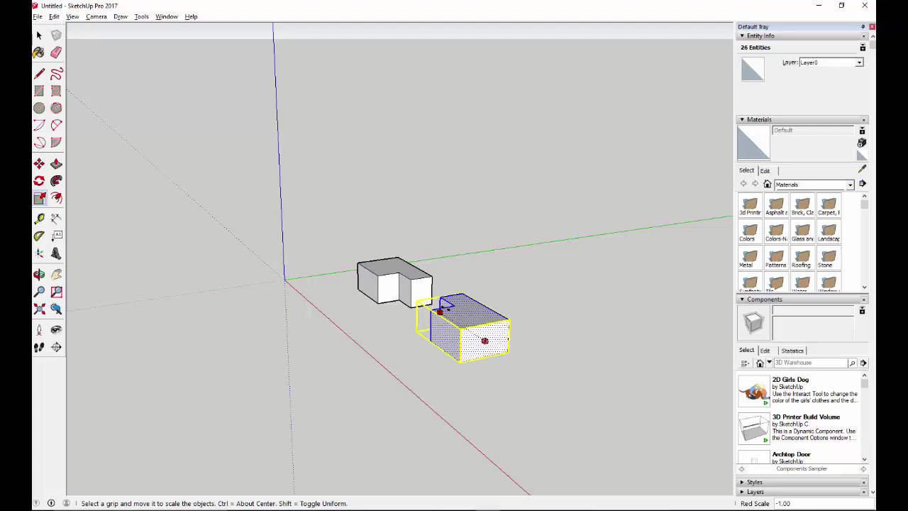
middle_drag(384, 342, 484, 471)
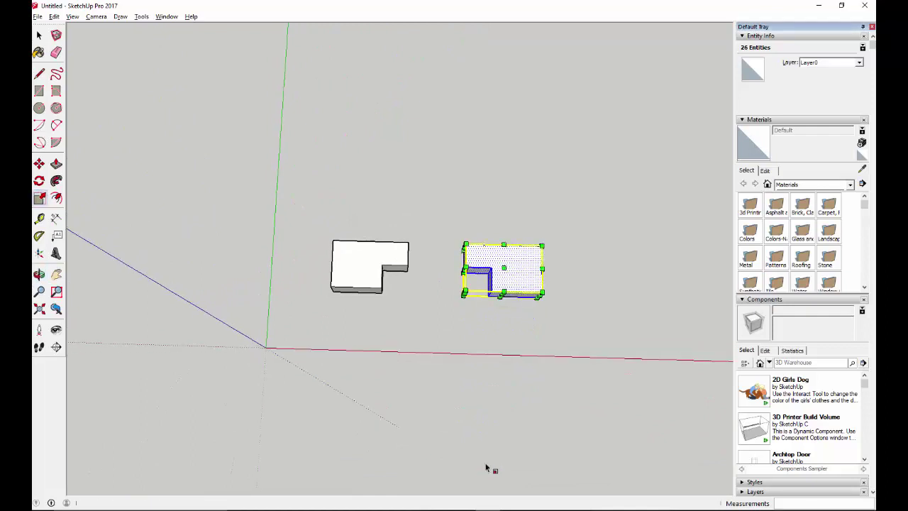
click(496, 427)
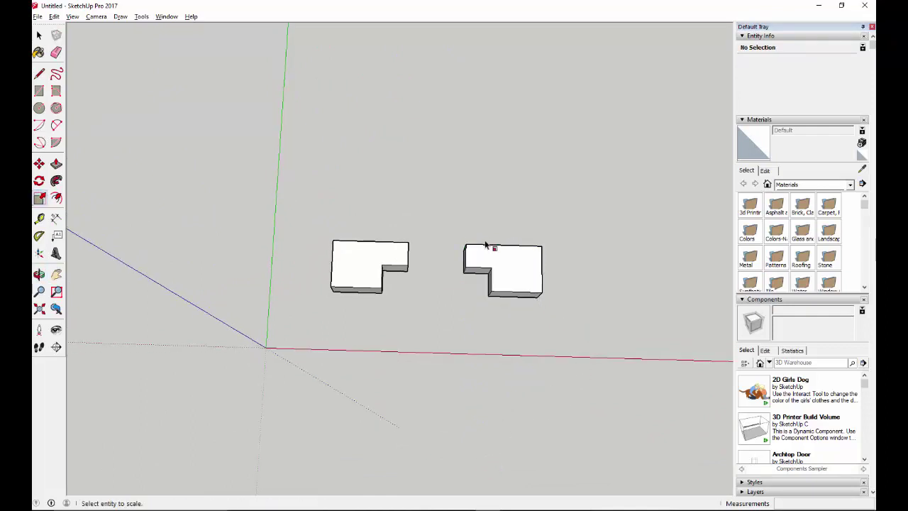
- Copy the mirrored solid about 9' 4" farther along the red axis
middle_drag(579, 347, 531, 126)
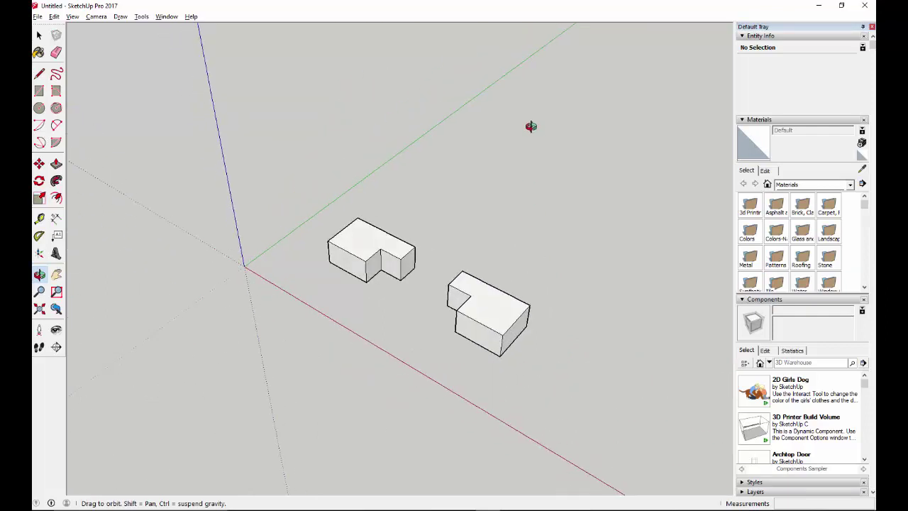
middle_drag(629, 478, 572, 402)
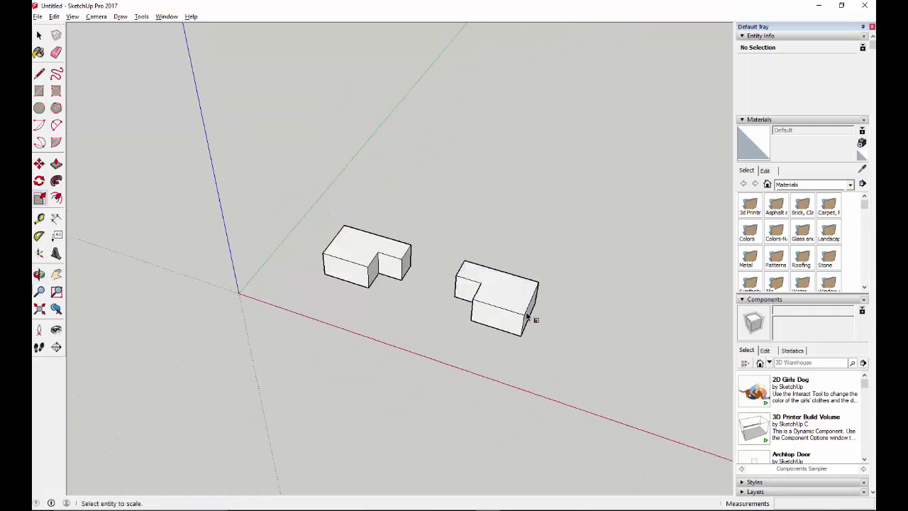
click(39, 34)
triple_click(496, 305)
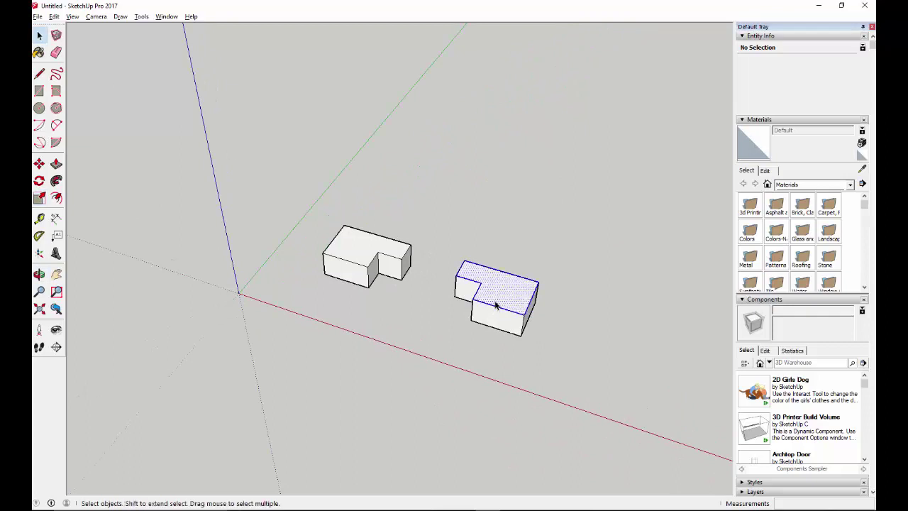
click(39, 164)
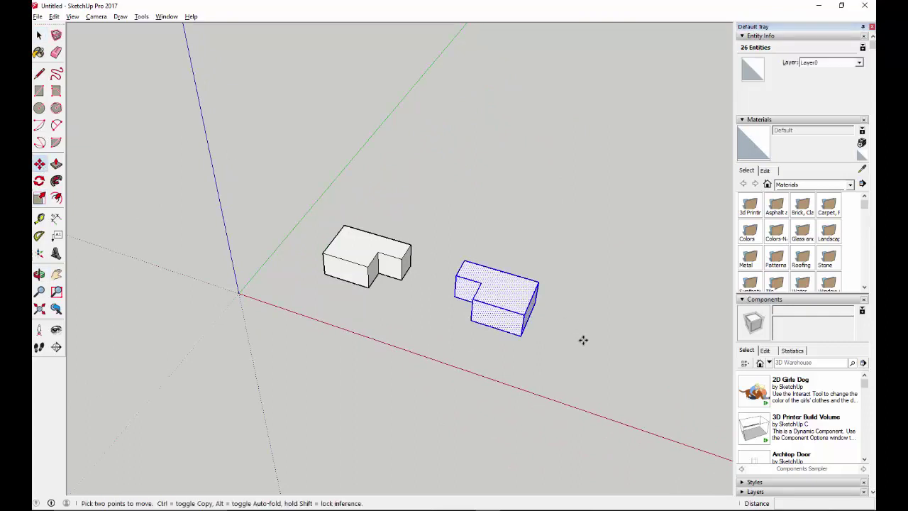
click(496, 297)
key(ctrl)
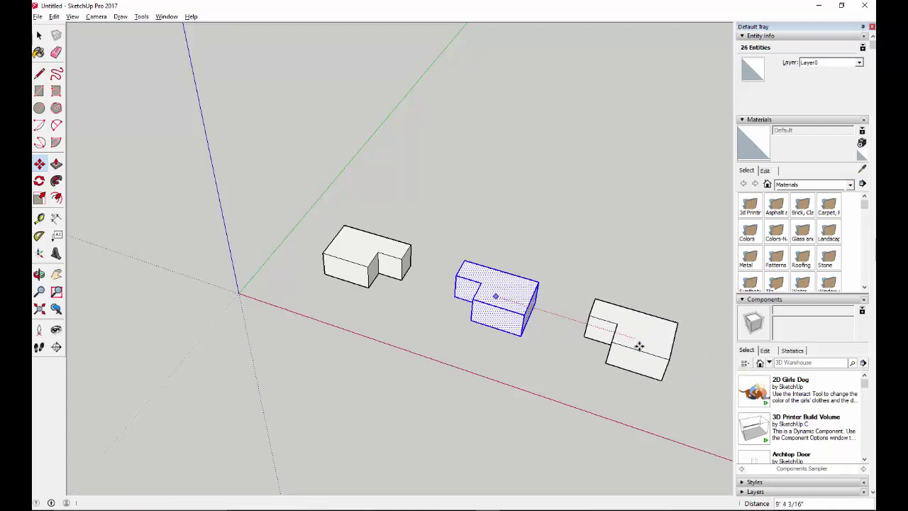
click(637, 343)
- Mirror the newest copy with a red-axis scale factor of -1 so it overlaps the neighbouring solid, and clear the selection
click(39, 198)
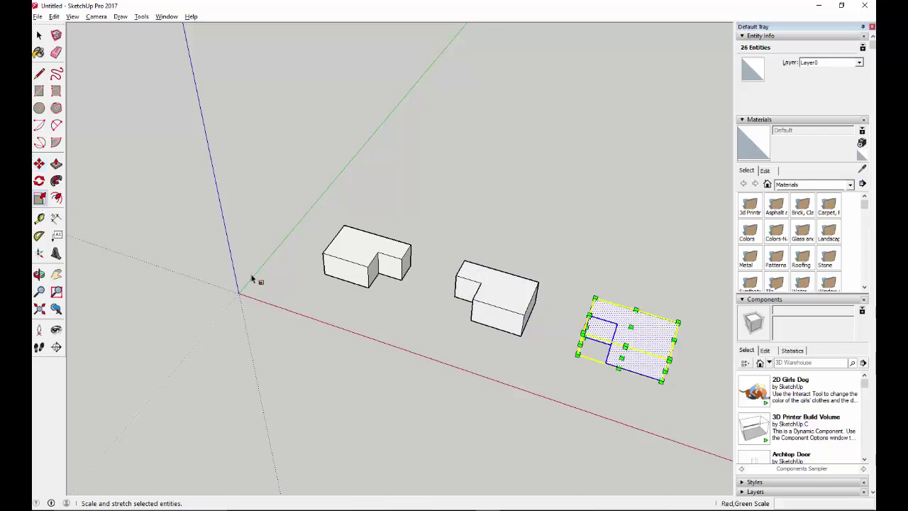
middle_drag(675, 391, 593, 455)
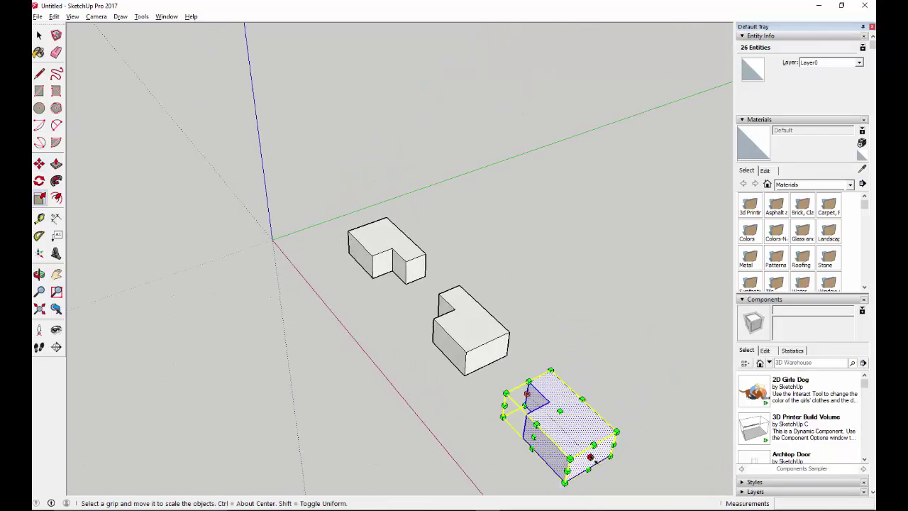
drag(590, 458, 481, 352)
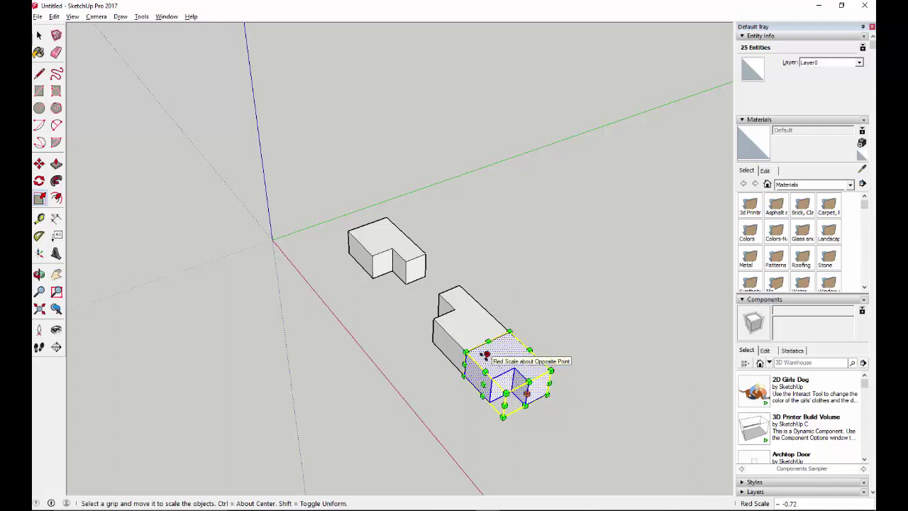
key(Return)
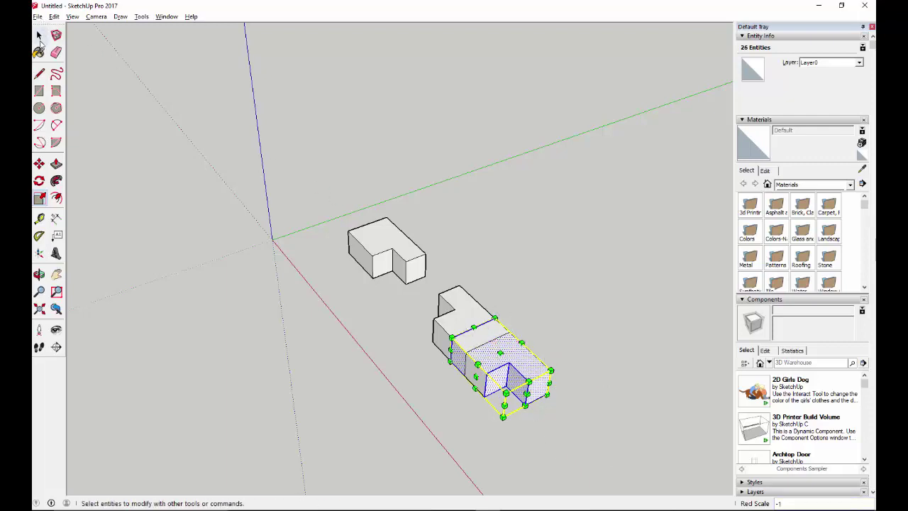
click(39, 35)
click(276, 365)
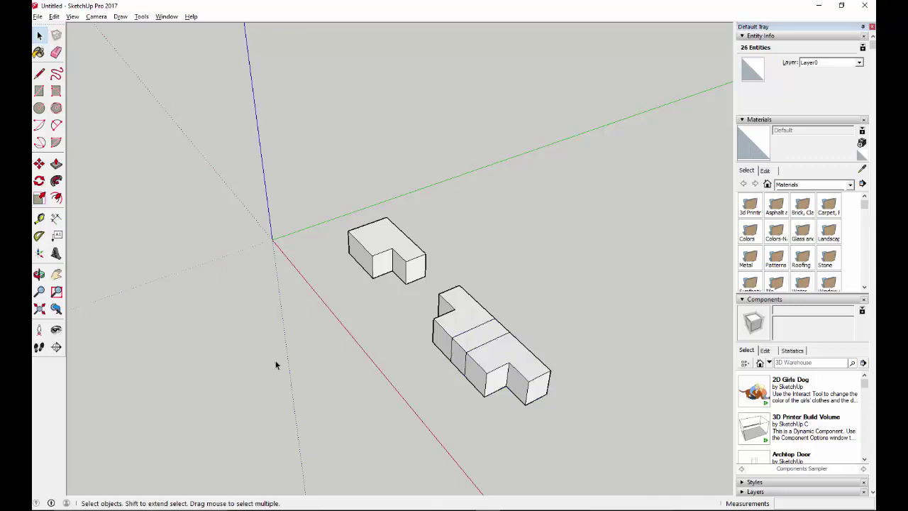
- Examine how the two overlapping solids have merged by selecting their separate top faces and all their connected geometry
middle_drag(375, 369, 456, 444)
click(509, 348)
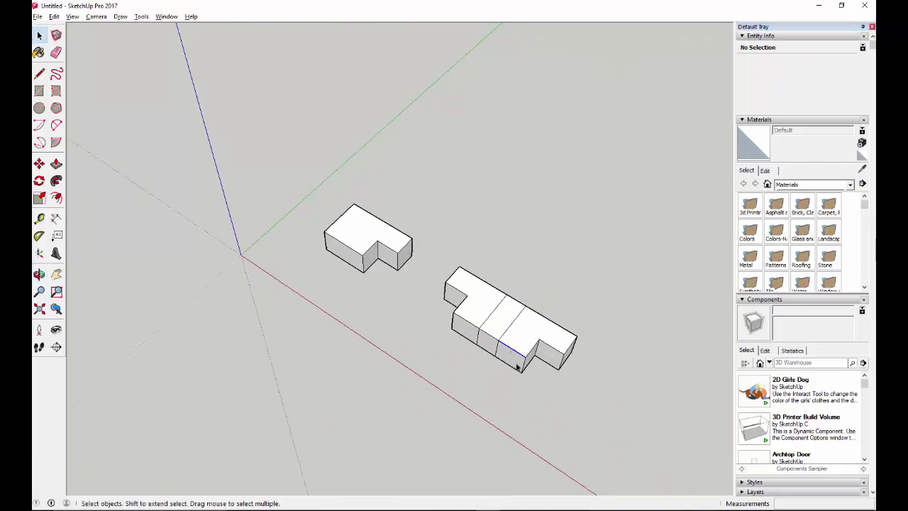
click(523, 338)
click(495, 318)
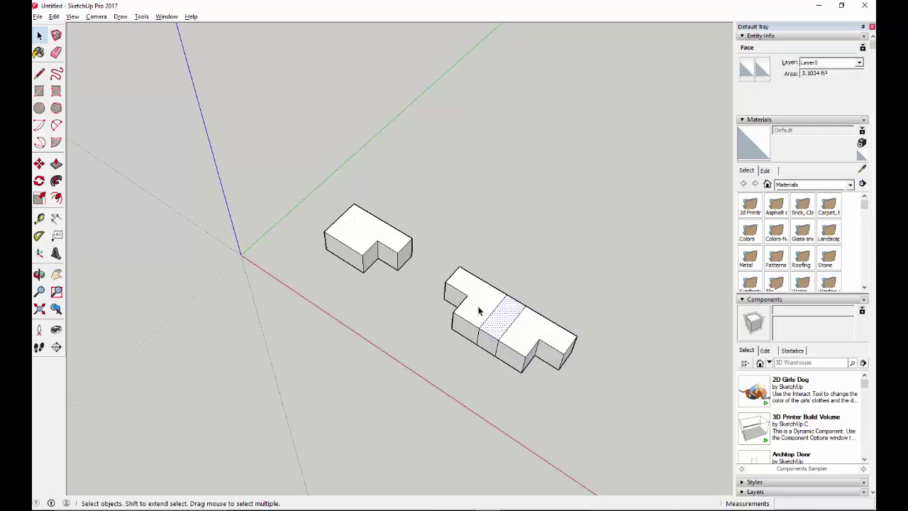
click(478, 308)
click(504, 317)
click(526, 331)
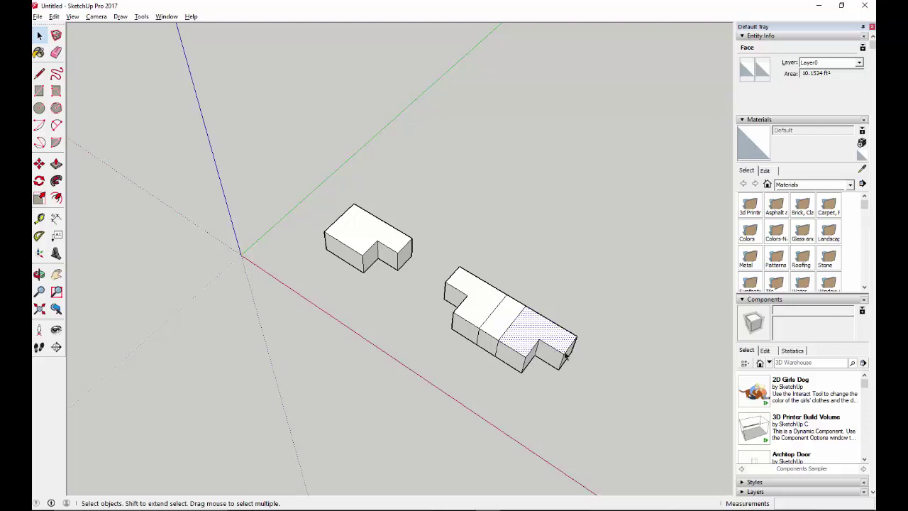
triple_click(512, 339)
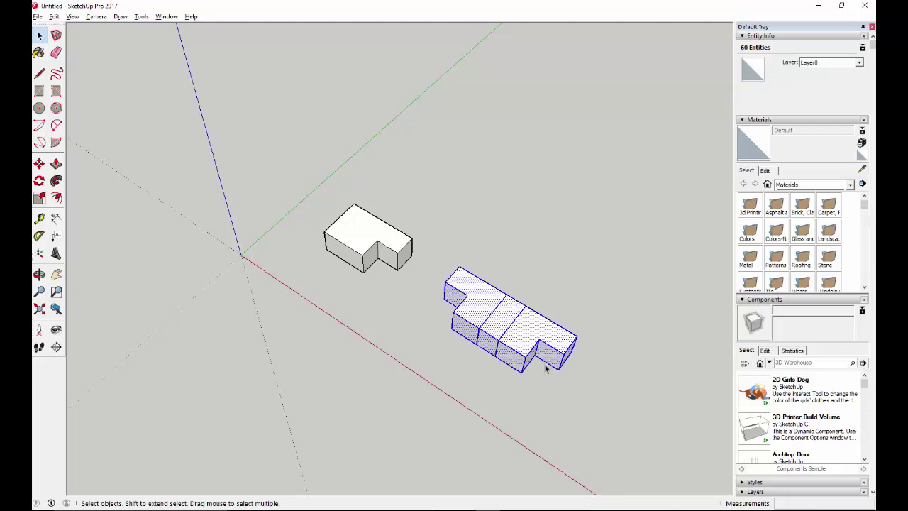
click(441, 384)
- Try pulling the top face of the merged solid's overlapping middle section up by about 4' 10"
click(494, 321)
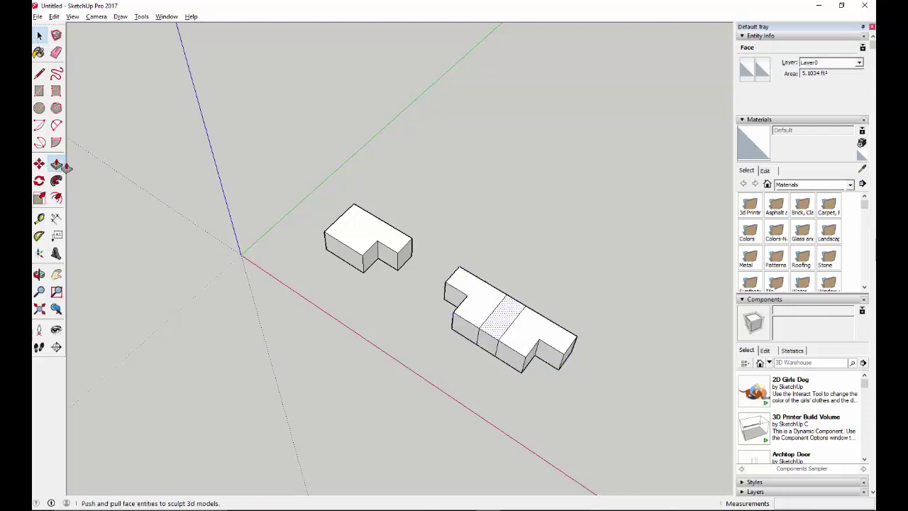
click(57, 164)
drag(494, 310, 501, 267)
middle_drag(495, 397, 484, 381)
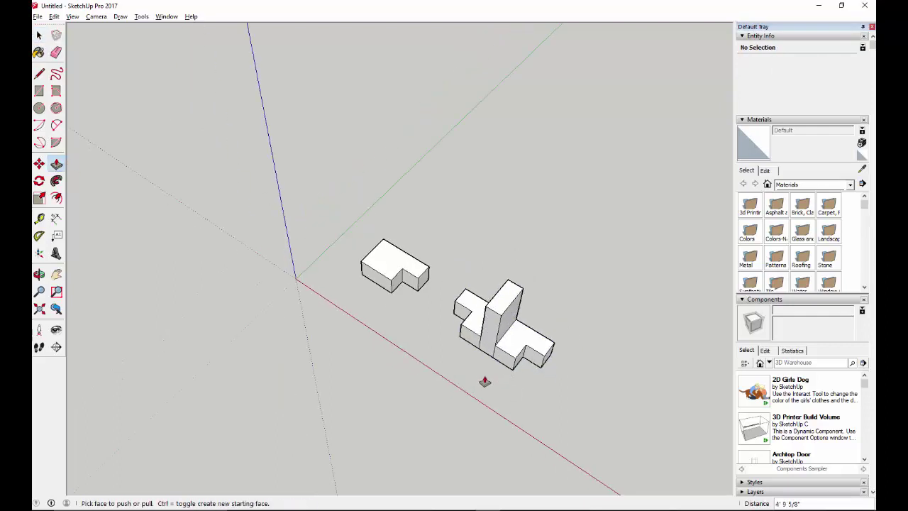
scroll(485, 382, up, 2)
middle_drag(458, 340, 472, 329)
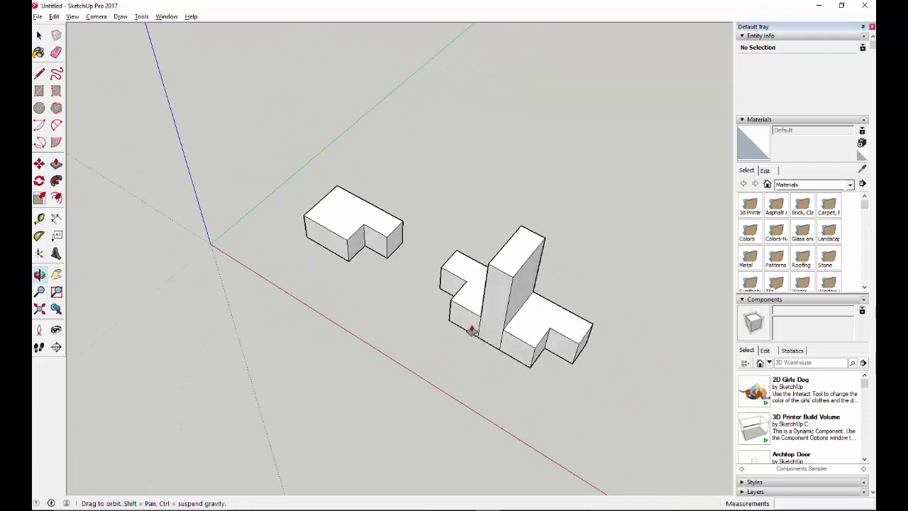
click(505, 348)
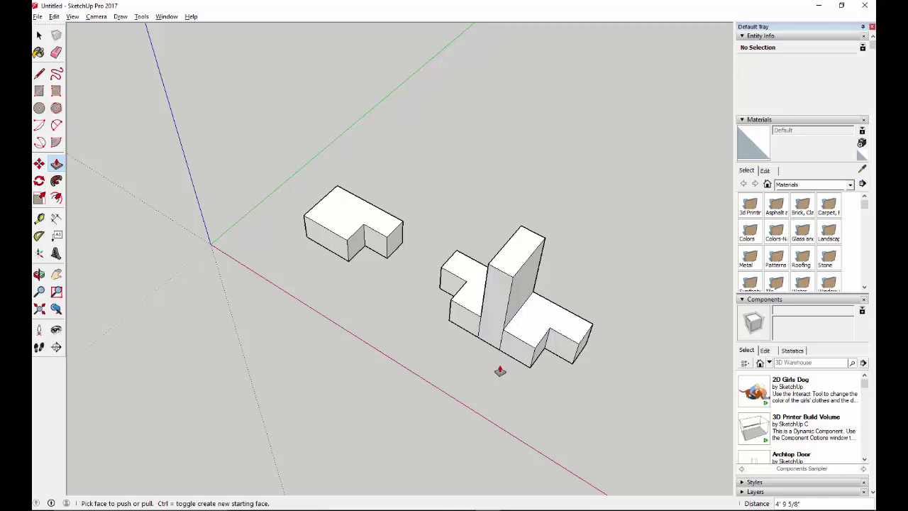
key(Escape)
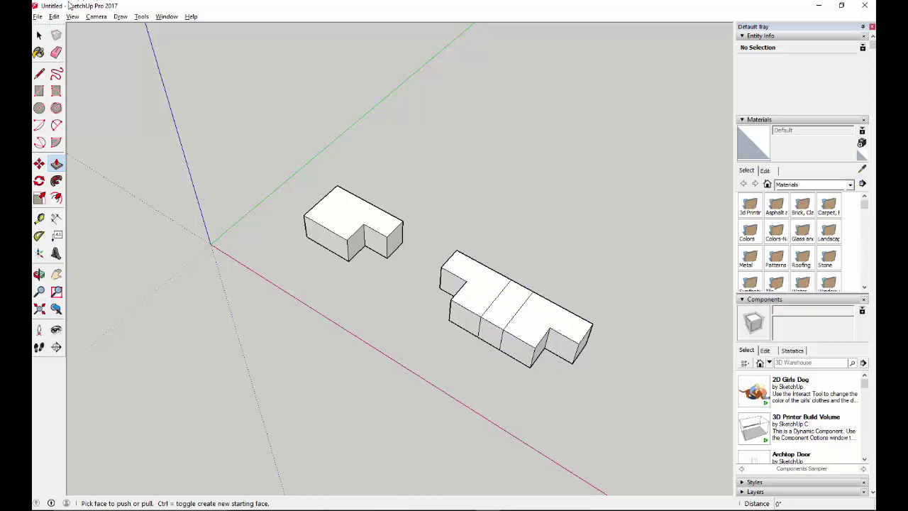
- Undo the overlapping mirror and move the farthest L-shaped solid about 6' 3" farther along the red axis
key(space)
key(ctrl+z)
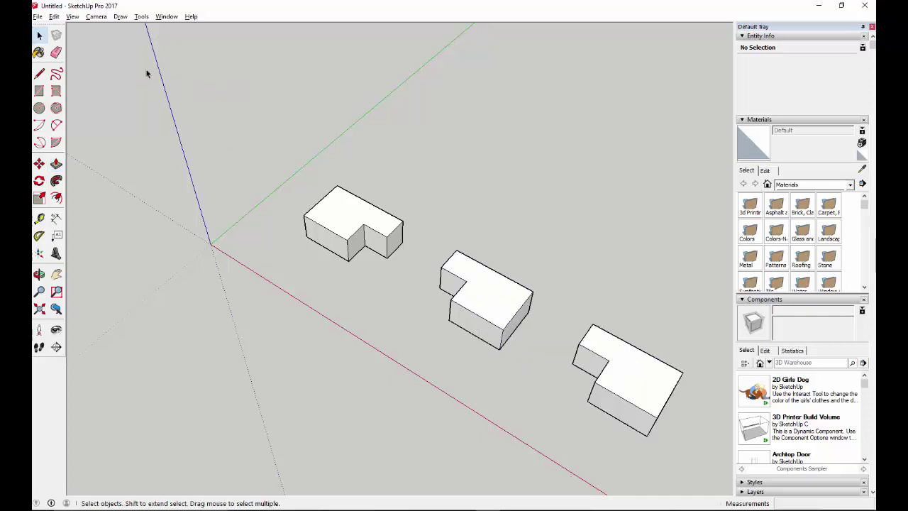
click(605, 350)
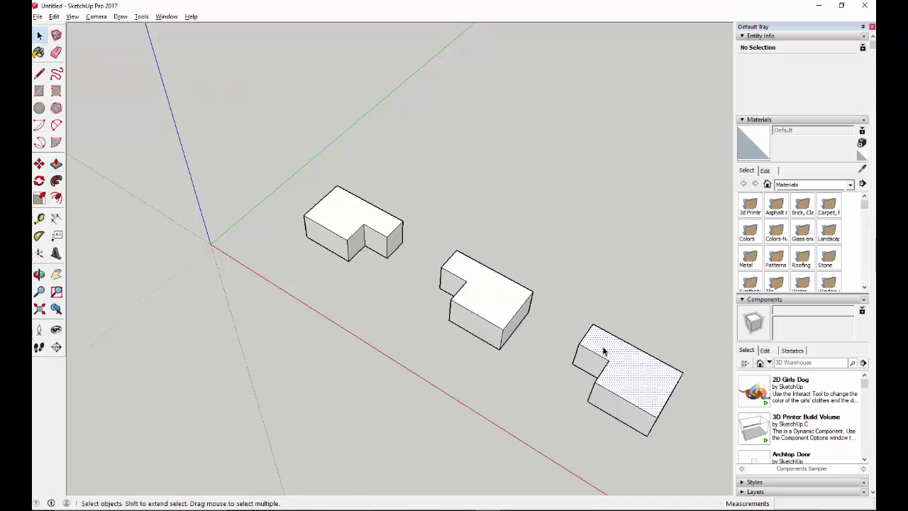
triple_click(605, 350)
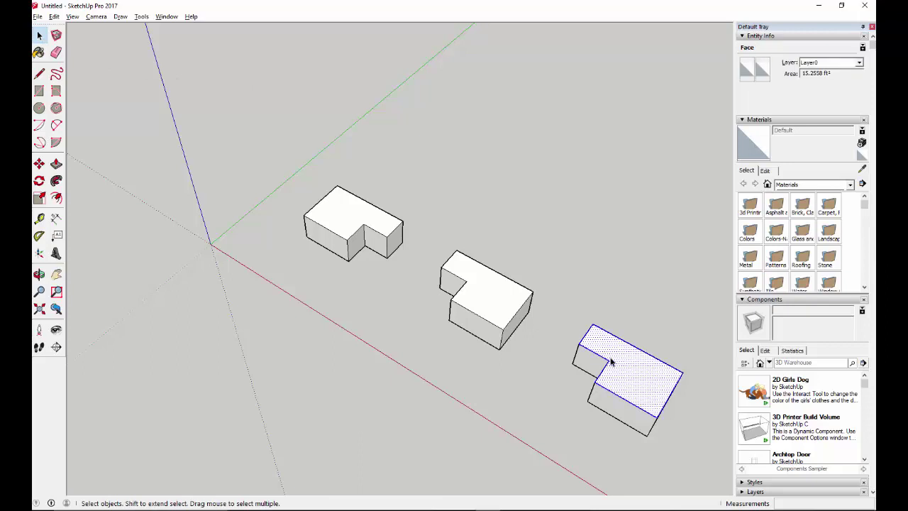
click(39, 164)
click(614, 348)
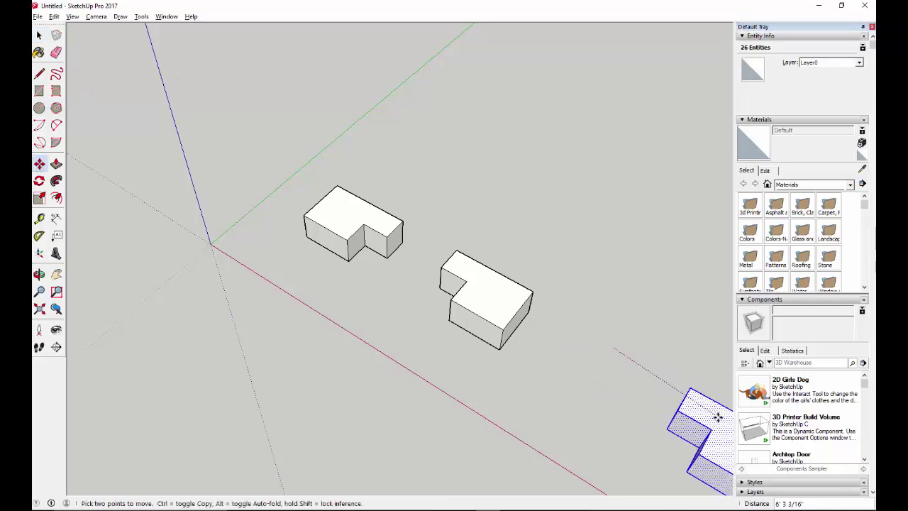
click(725, 411)
- Mirror the moved solid along the red axis with a scale factor of -1
middle_drag(631, 426, 471, 235)
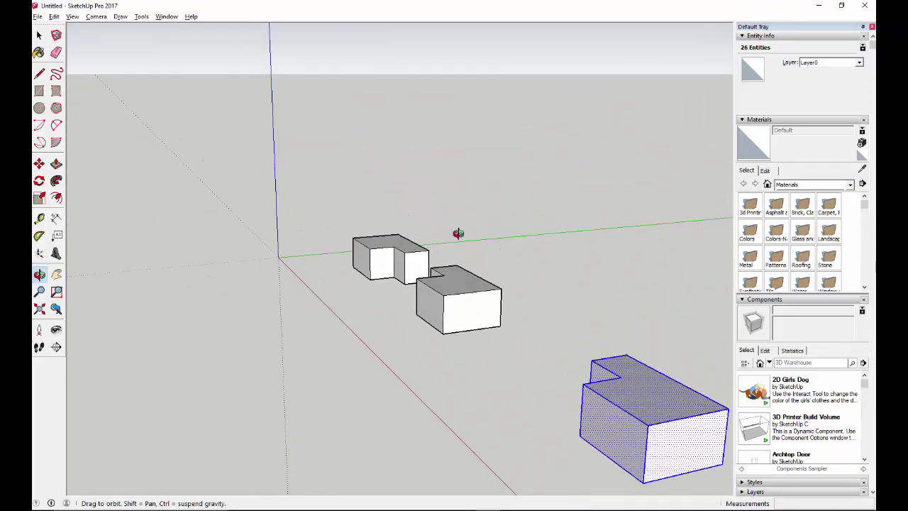
click(40, 198)
drag(681, 445, 538, 323)
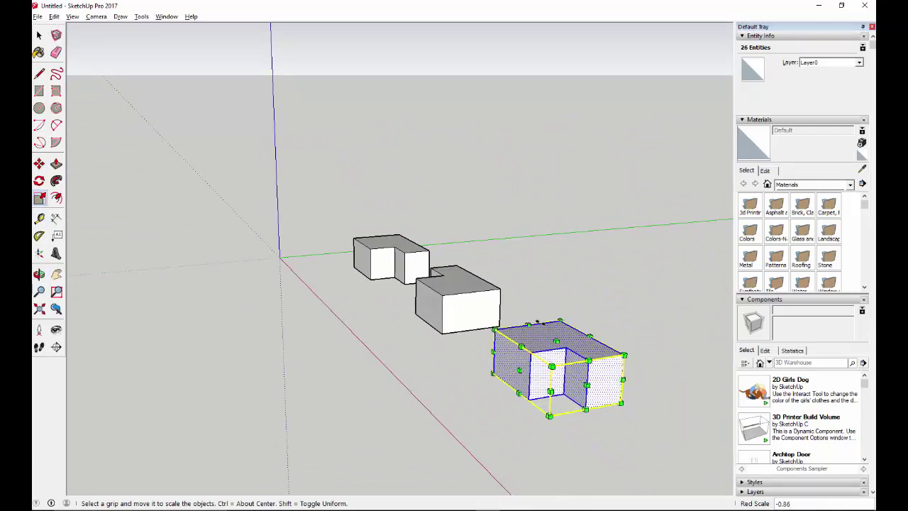
text(-1)
key(Return)
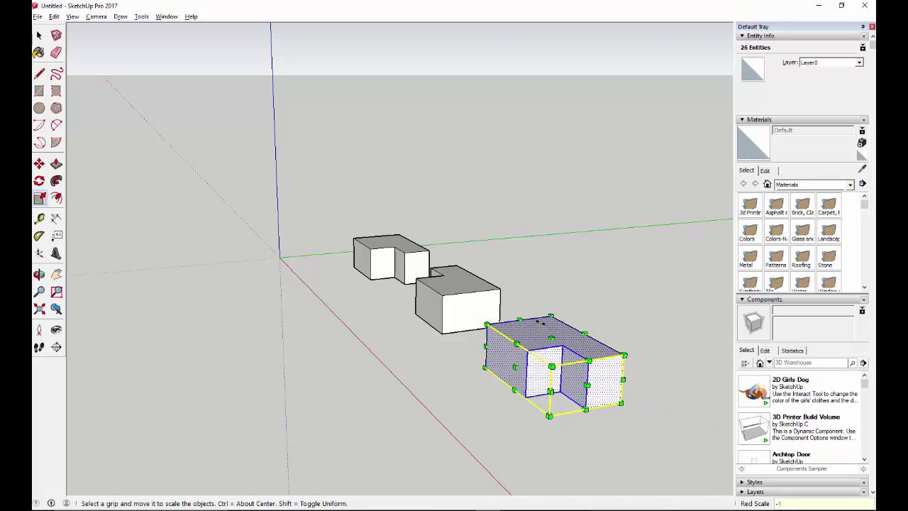
- Delete the two mirrored copies, keeping only the original L-shaped solid nearest the origin
middle_drag(294, 314, 474, 452)
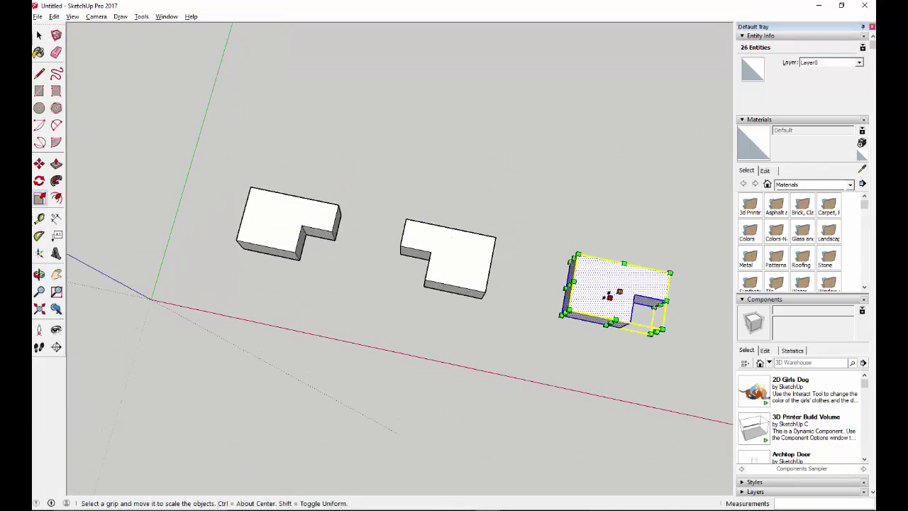
key(space)
drag(671, 358, 666, 334)
drag(404, 193, 388, 186)
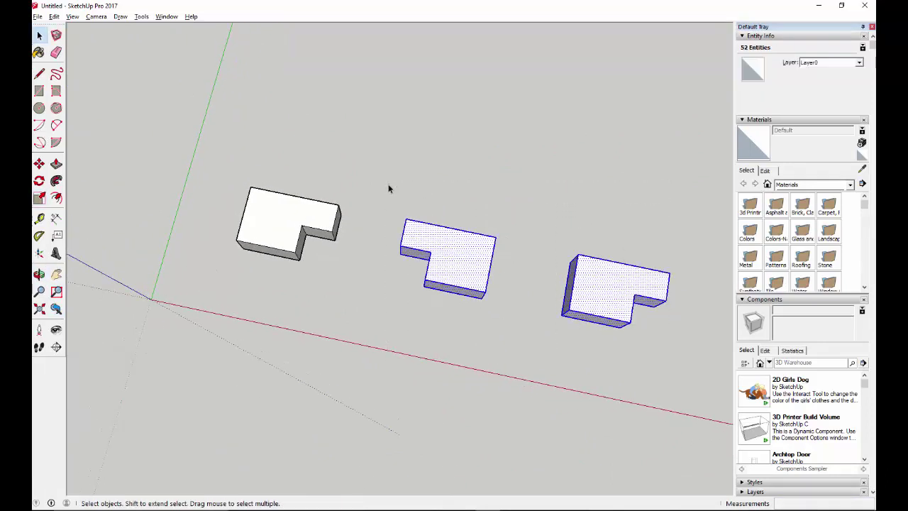
key(Delete)
middle_drag(308, 191, 284, 233)
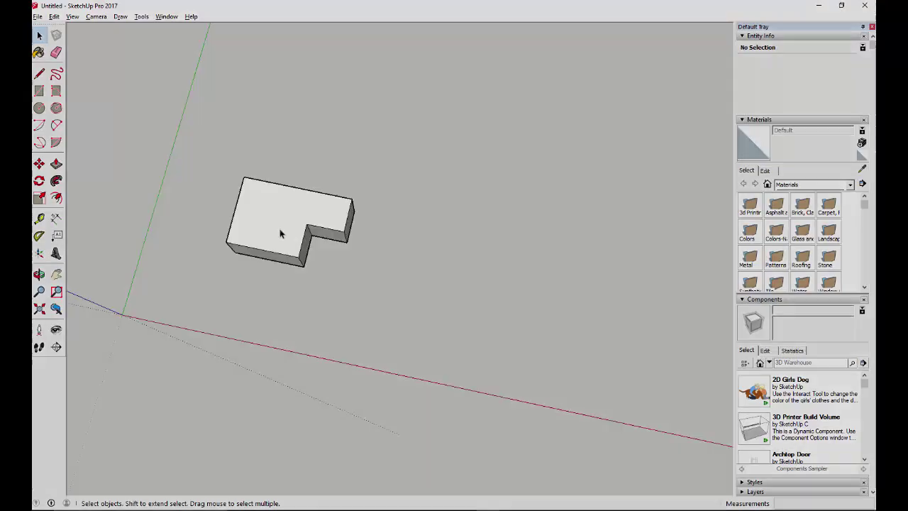